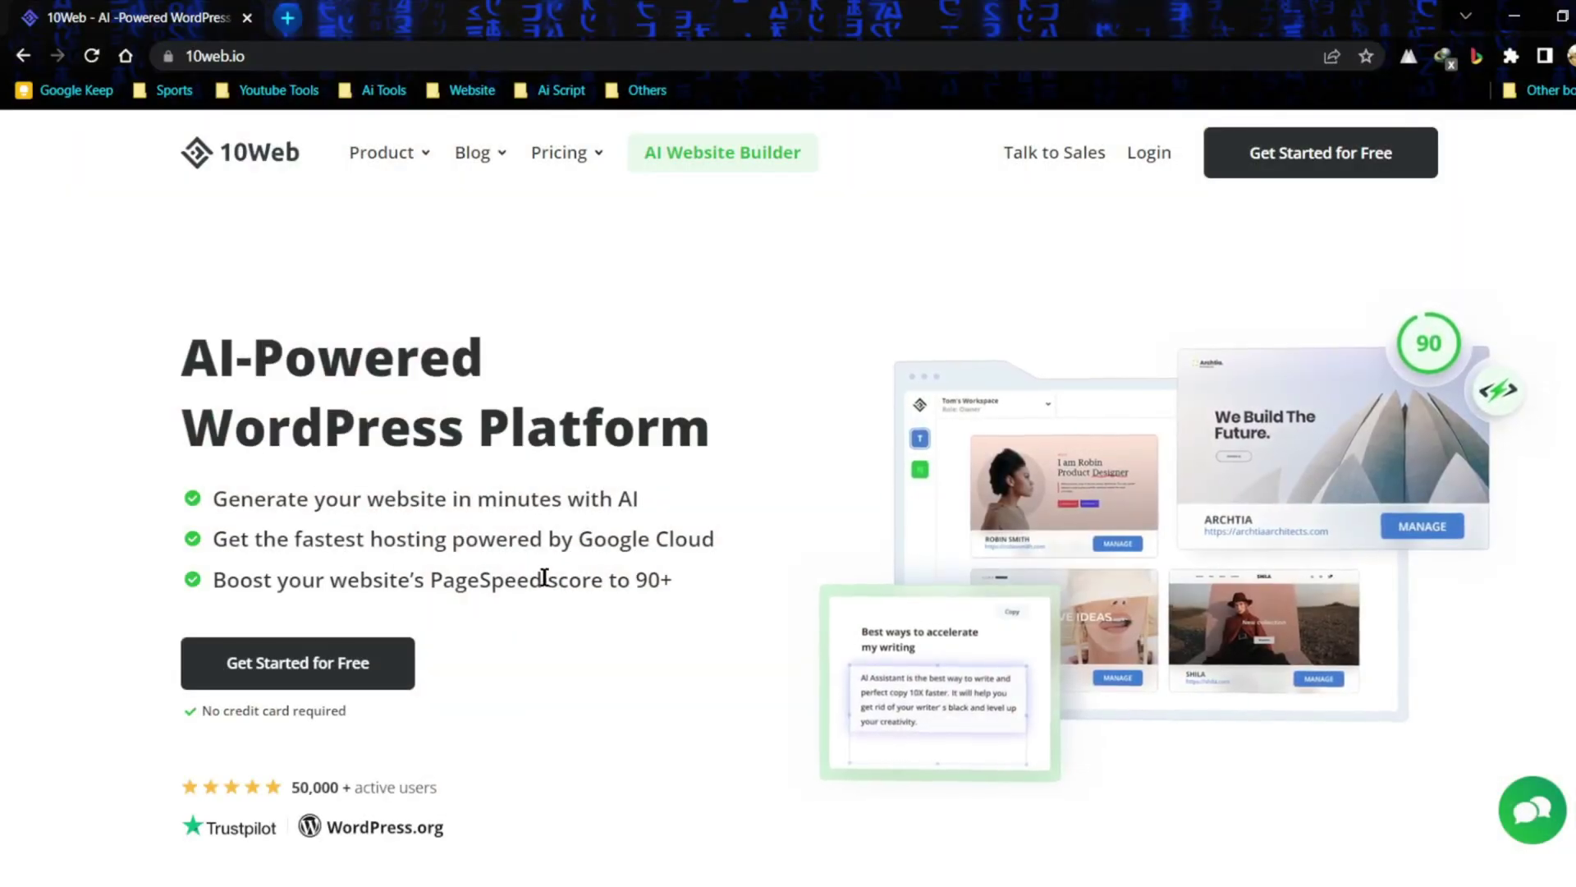
Step: Scroll down the homepage past the hero to the 'All the tools you need for your website' section
{"action": "scroll", "coordinate": [609, 669], "scroll_direction": "down", "scroll_amount": 4}
{"action": "scroll", "coordinate": [609, 669], "scroll_direction": "down", "scroll_amount": 5}
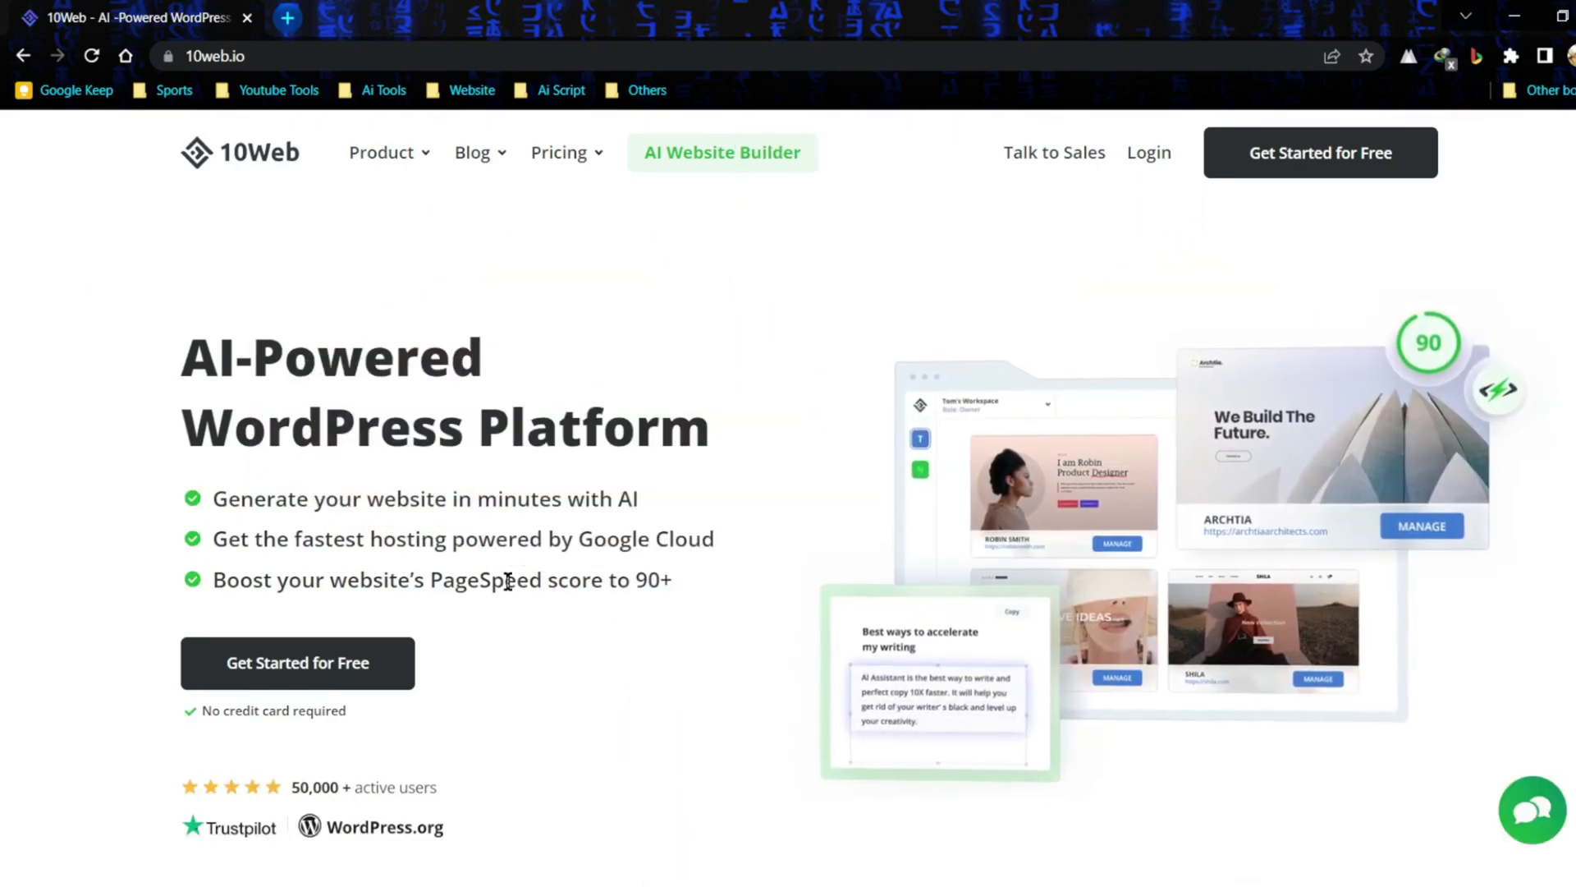
Step: Scroll past the four tool cards to the 'Create websites in minutes with AI' section
{"action": "scroll", "coordinate": [607, 669], "scroll_direction": "down", "scroll_amount": 5}
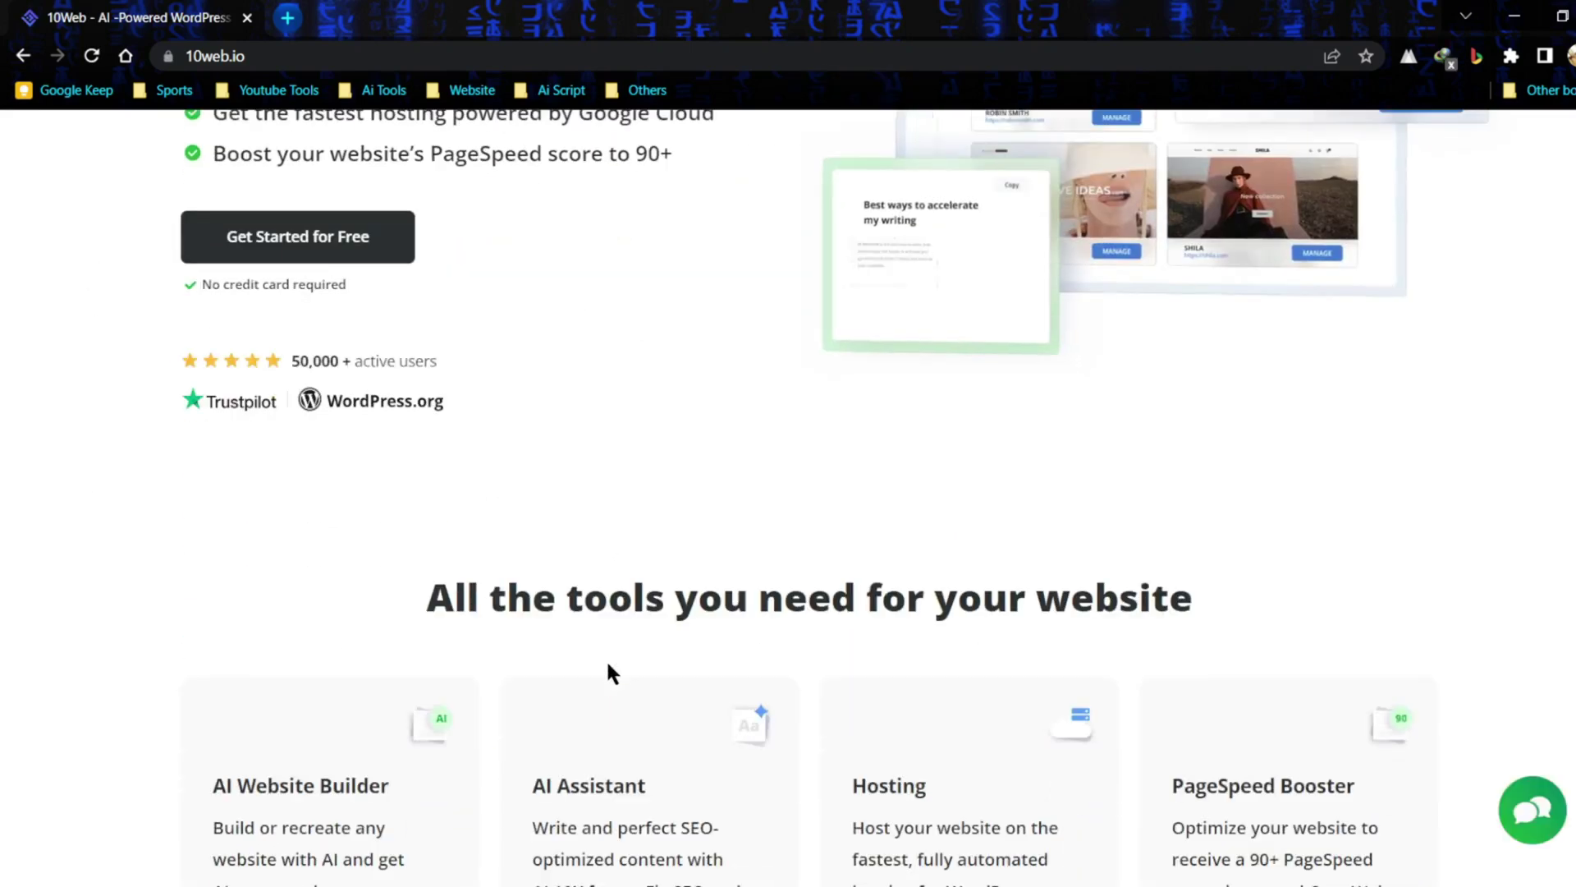
{"action": "scroll", "coordinate": [609, 665], "scroll_direction": "down", "scroll_amount": 4}
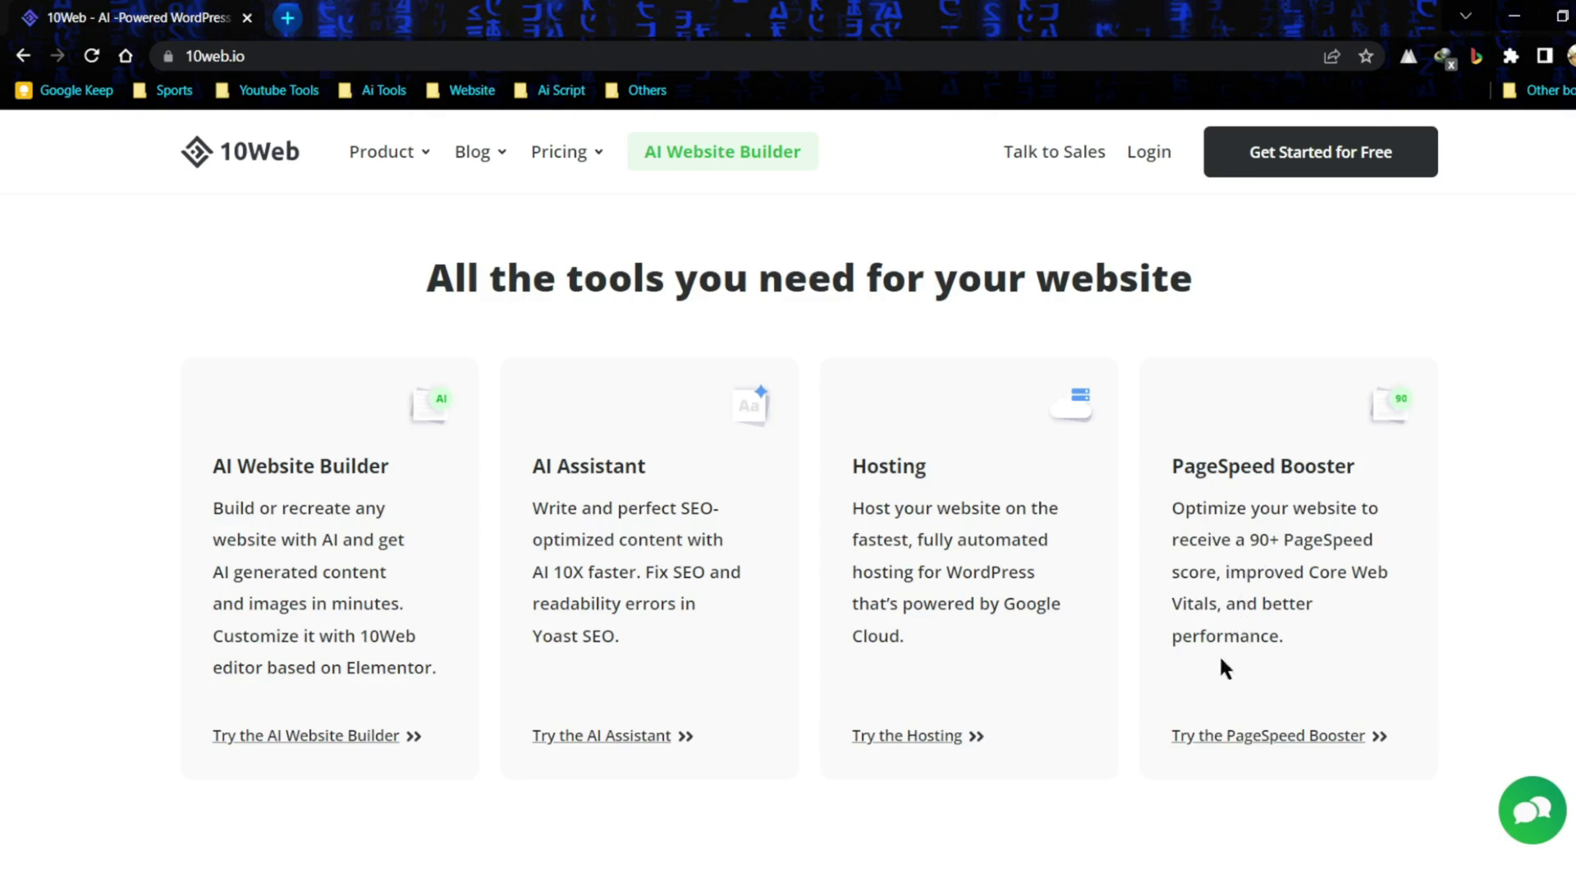
Step: Scroll to the AI section and view the 'Add pages with AI' feature details
{"action": "scroll", "coordinate": [1137, 681], "scroll_direction": "down", "scroll_amount": 4}
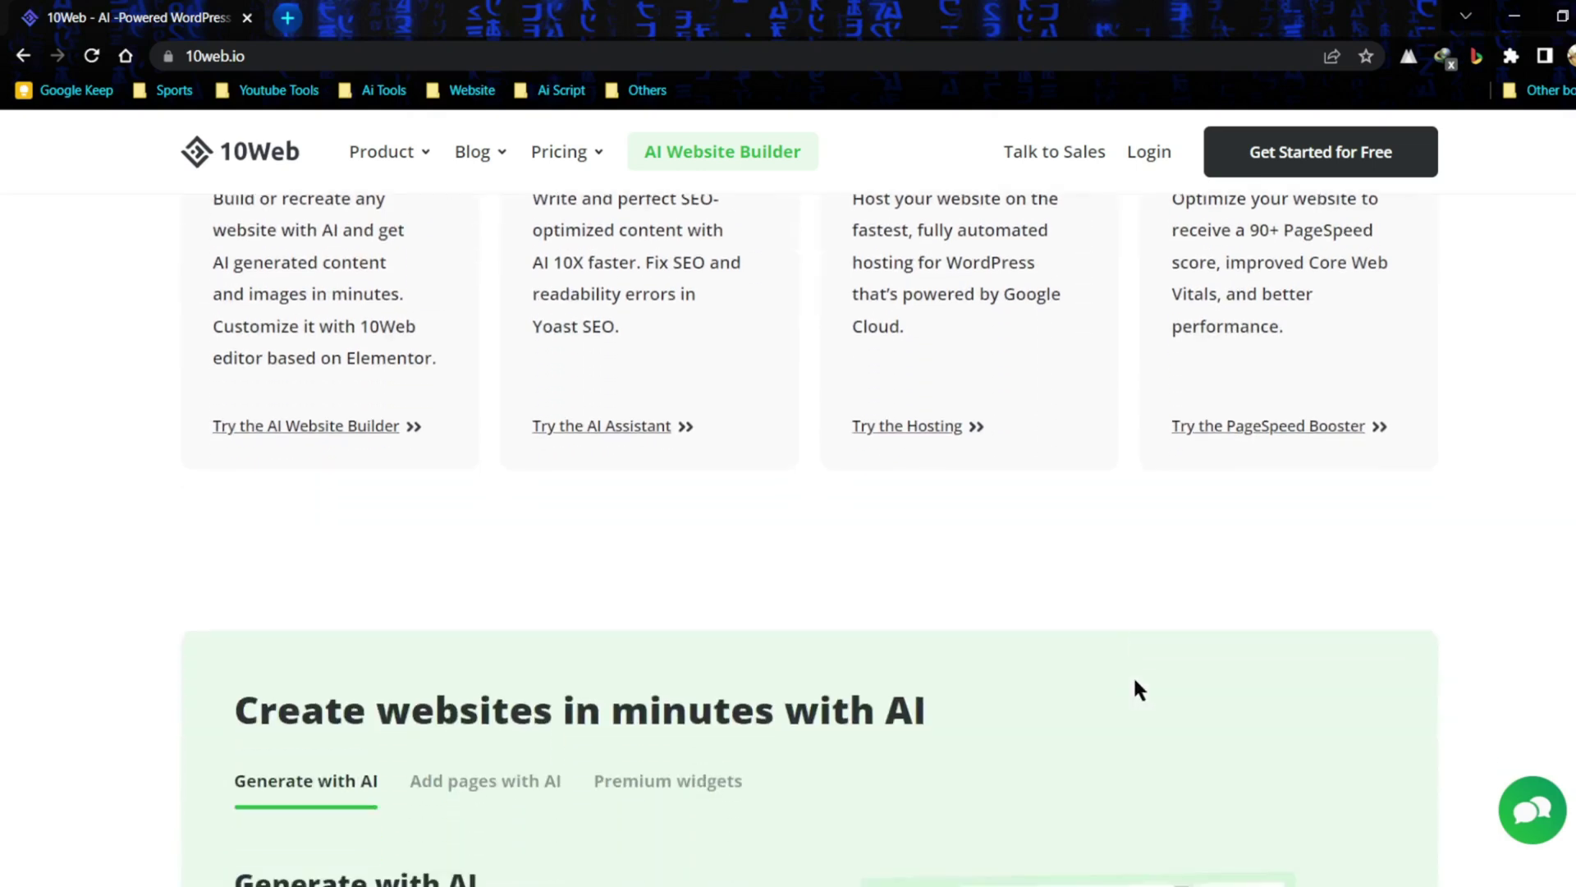
{"action": "scroll", "coordinate": [1135, 680], "scroll_direction": "down", "scroll_amount": 2}
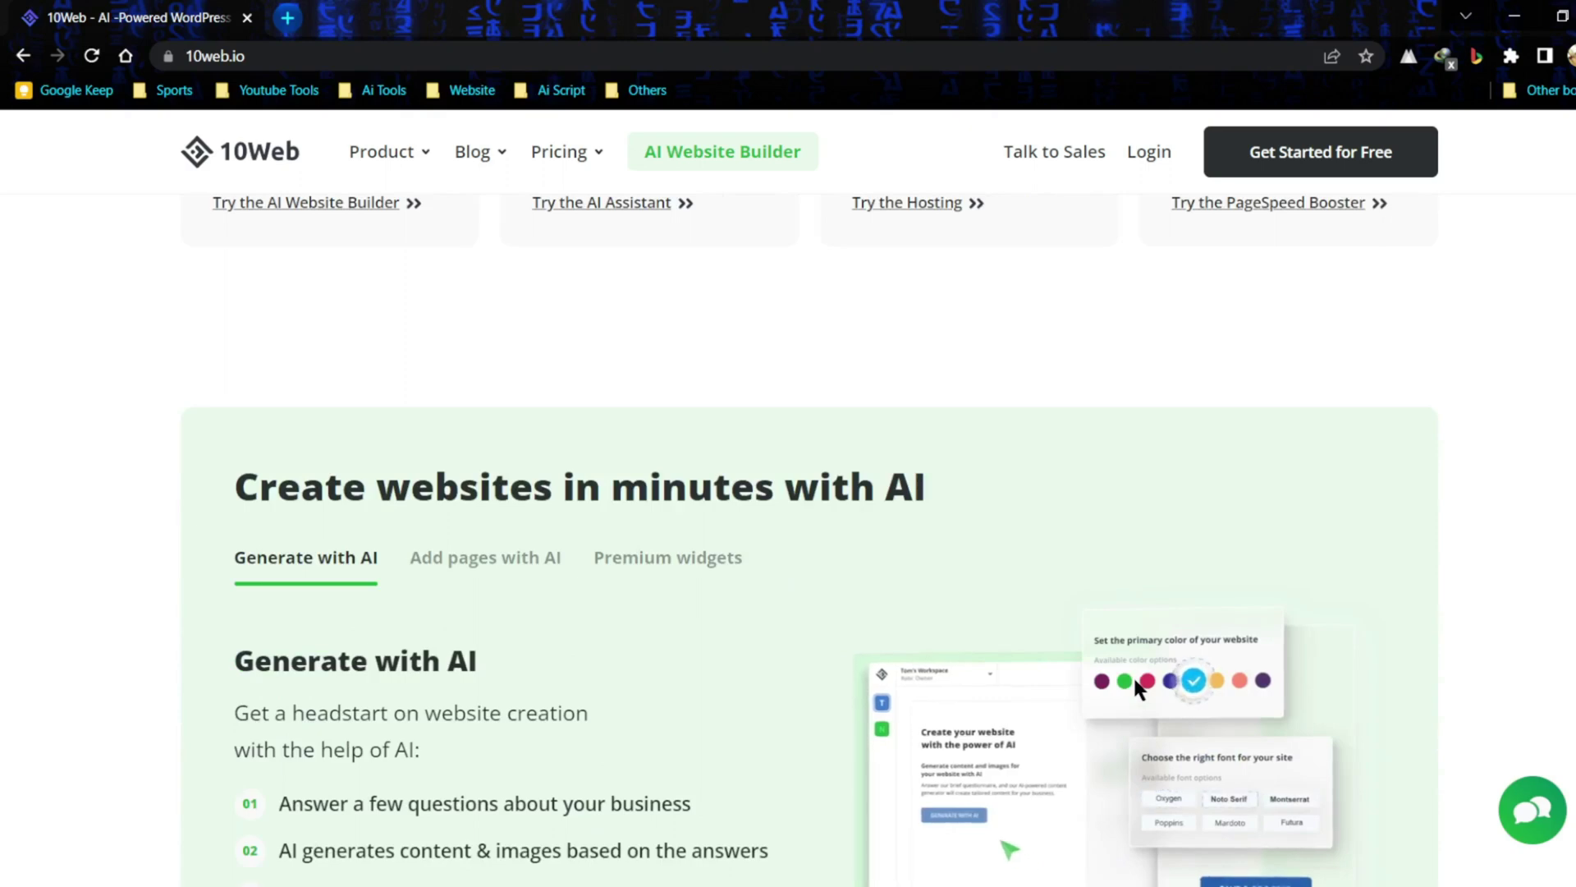
{"action": "scroll", "coordinate": [1135, 680], "scroll_direction": "down", "scroll_amount": 1}
{"action": "scroll", "coordinate": [1133, 675], "scroll_direction": "down", "scroll_amount": 1}
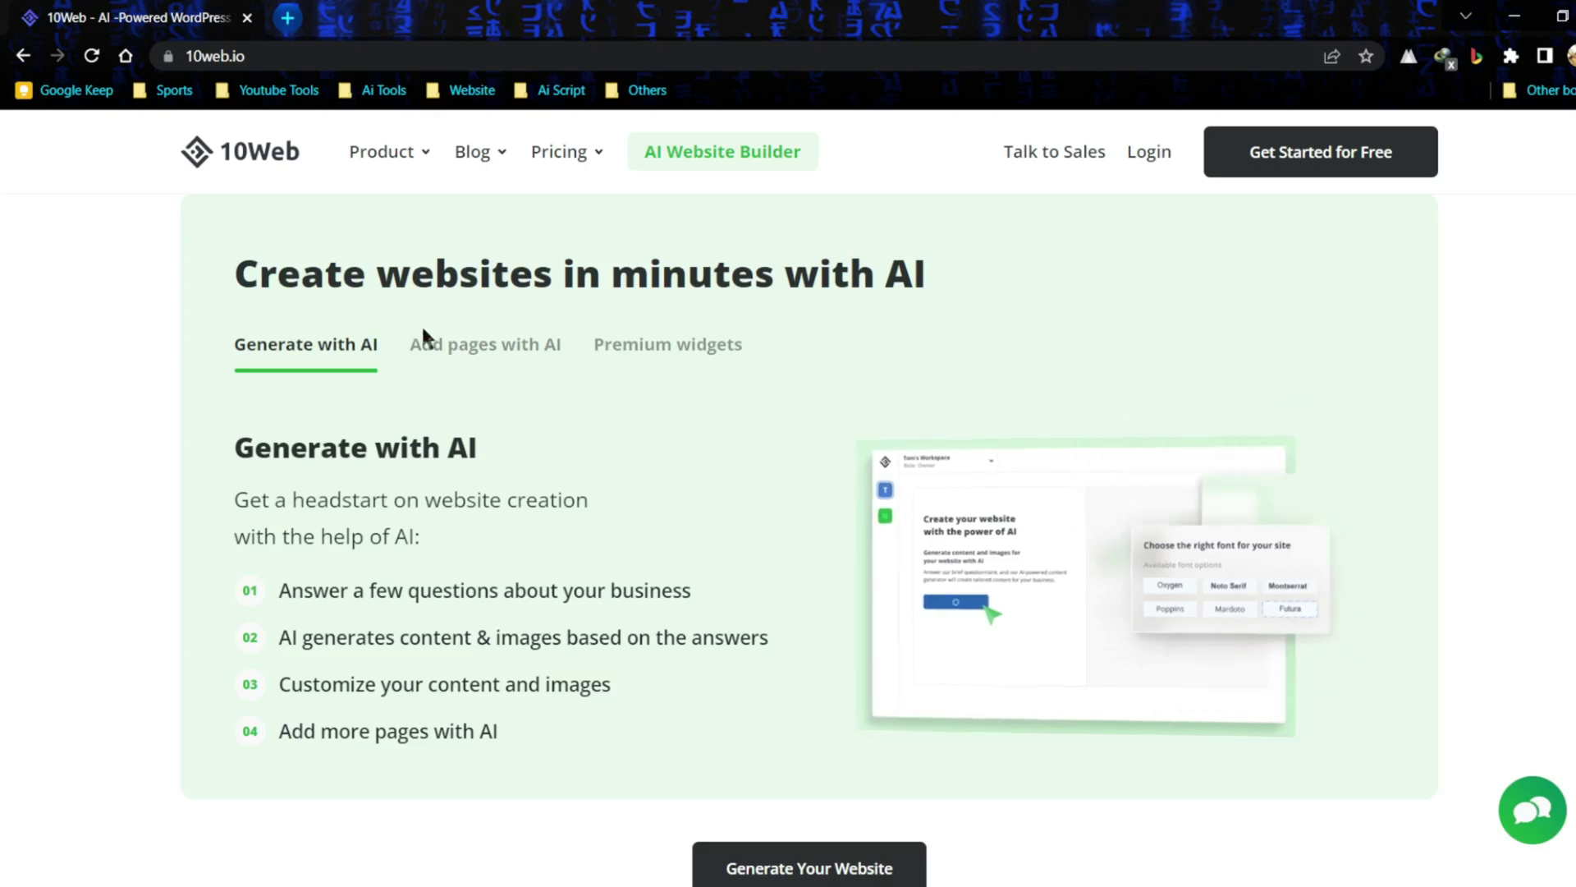
{"action": "left_click", "coordinate": [488, 358]}
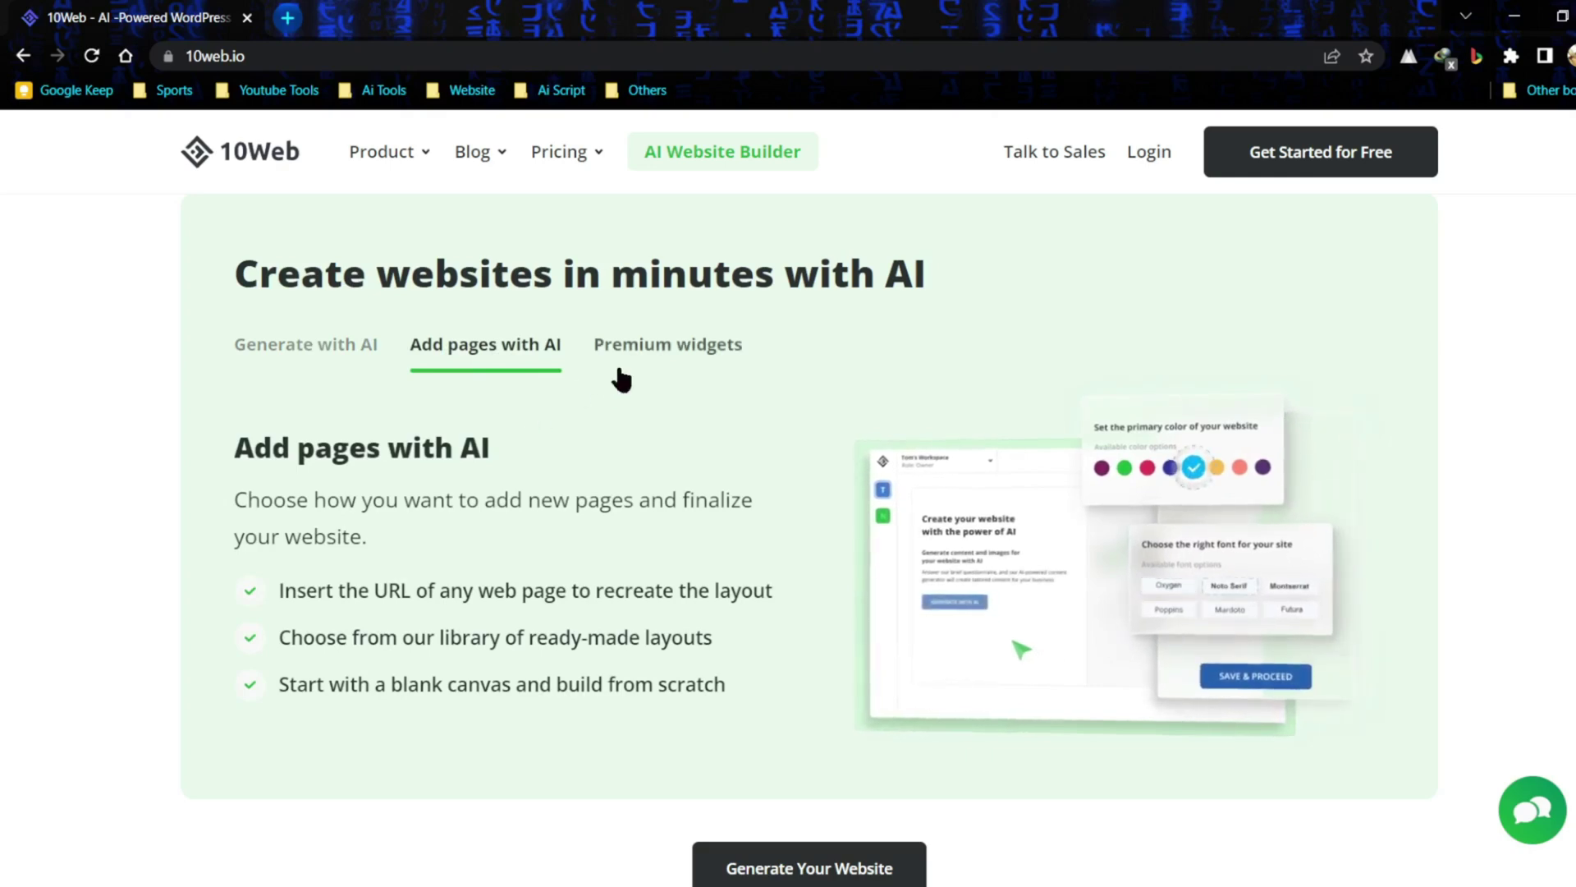
Step: Switch to the 'Premium widgets' tab listing 50+ widgets, down to the Generate Your Website button
{"action": "left_click", "coordinate": [652, 351]}
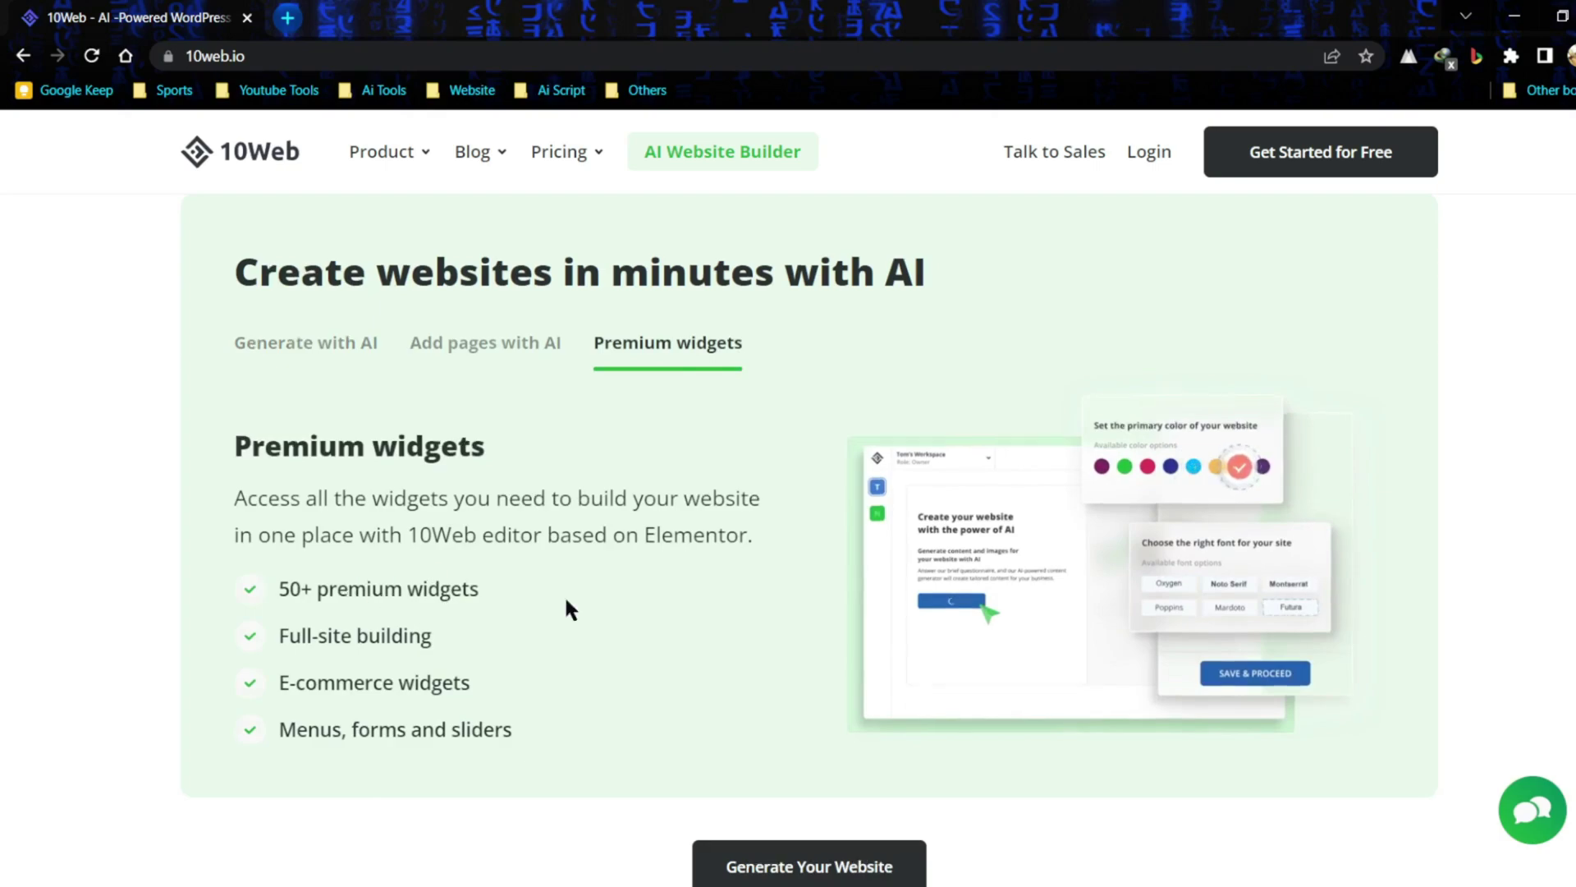
{"action": "scroll", "coordinate": [565, 596], "scroll_direction": "down", "scroll_amount": 7}
{"action": "scroll", "coordinate": [451, 802], "scroll_direction": "up", "scroll_amount": 15}
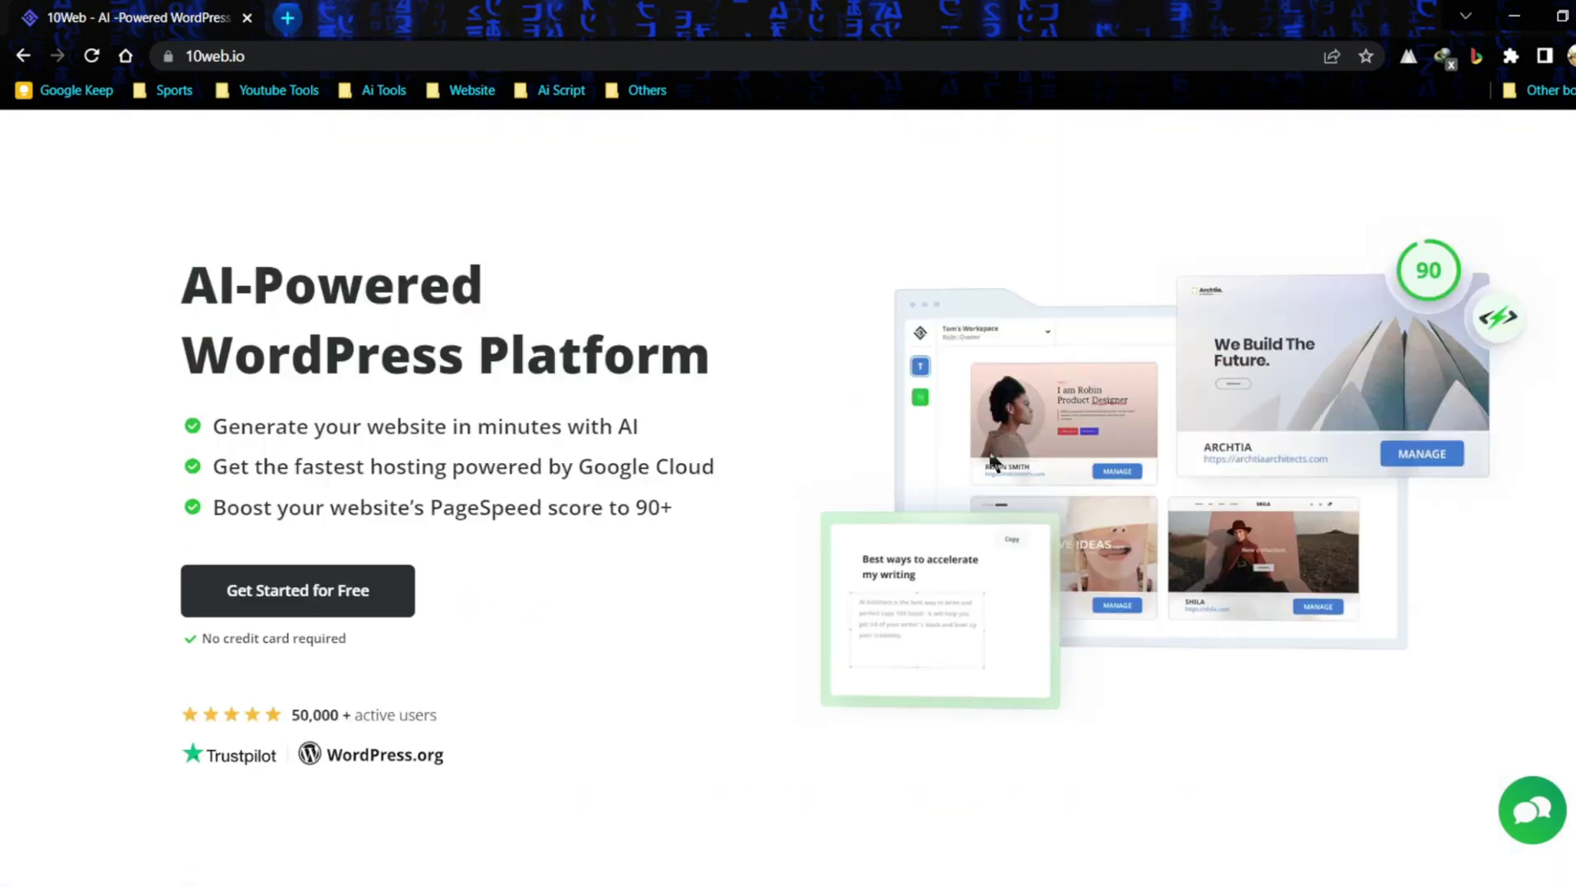
{"action": "scroll", "coordinate": [988, 460], "scroll_direction": "down", "scroll_amount": 12}
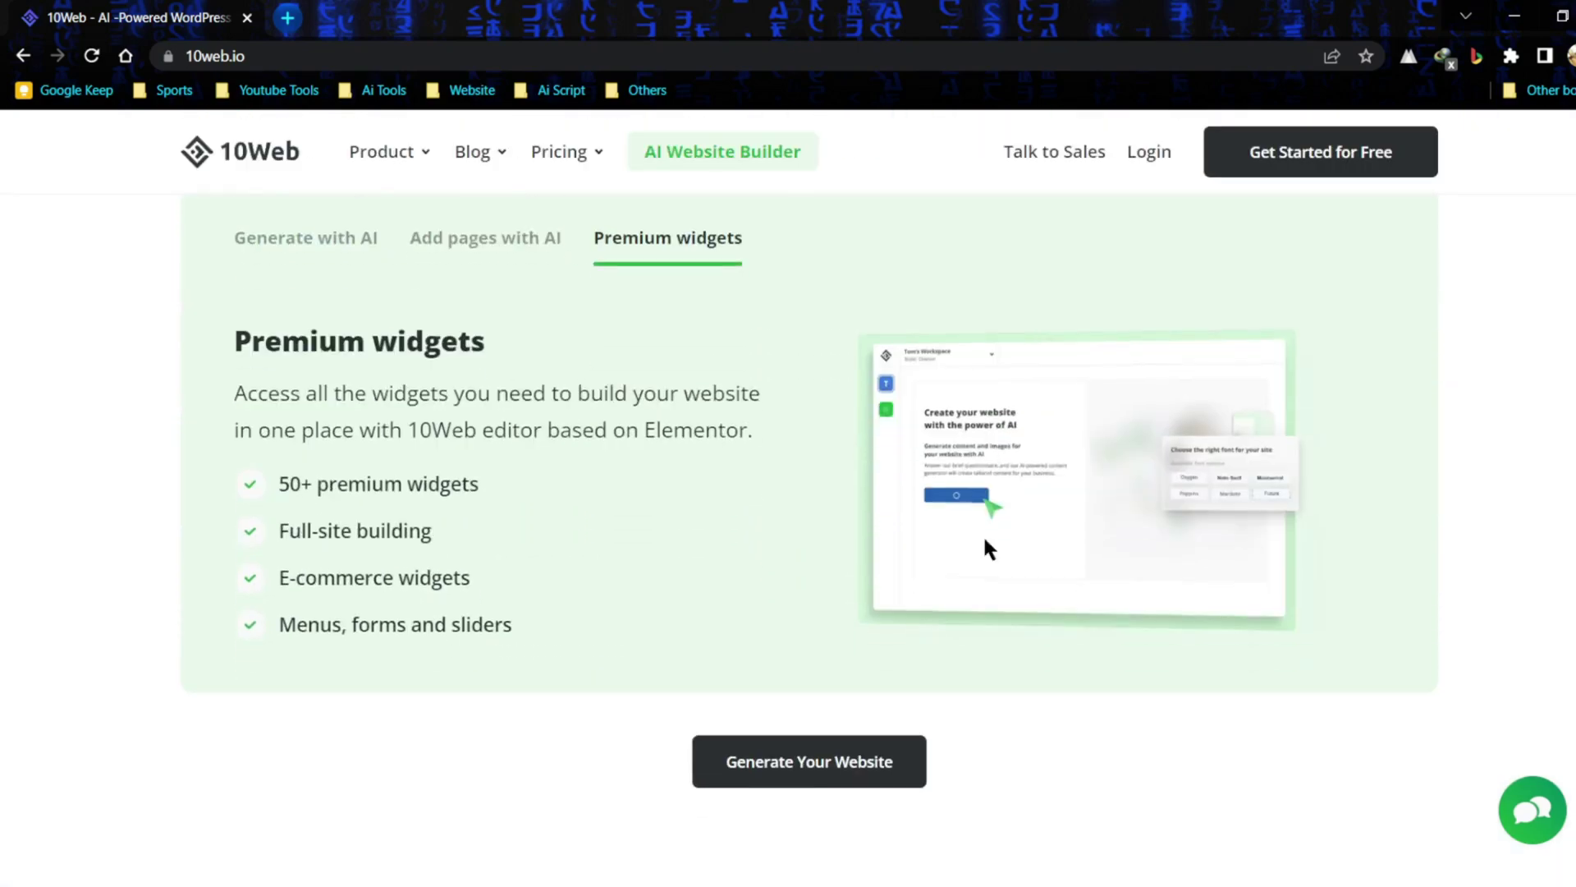
Step: Start from 'Generate Your Website' and sign up with a Google account
{"action": "left_click", "coordinate": [809, 786]}
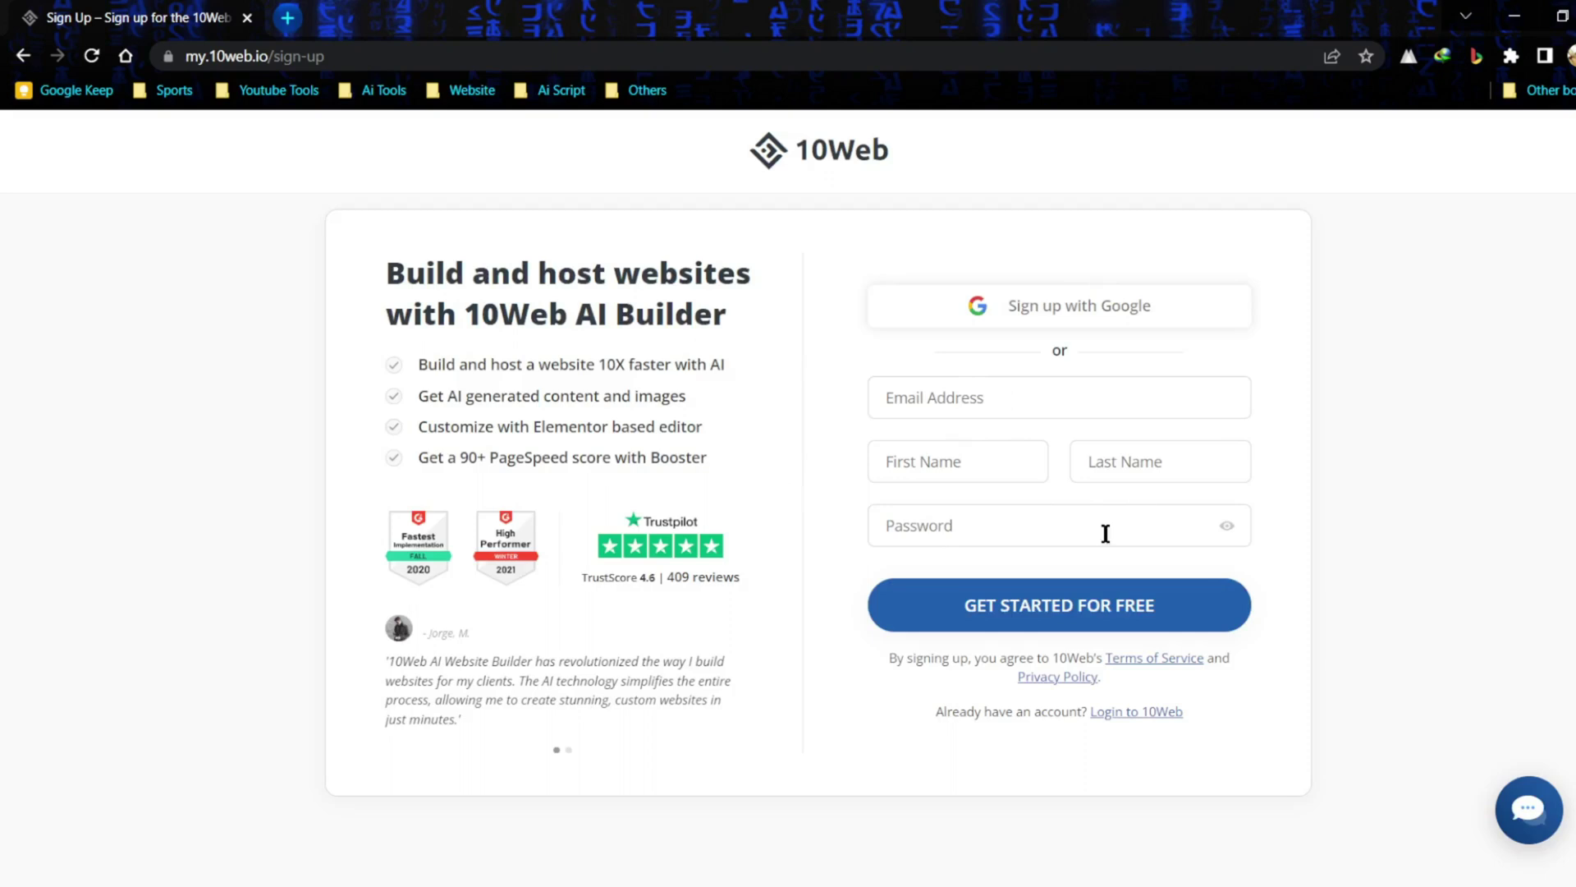
{"action": "left_click", "coordinate": [1001, 317]}
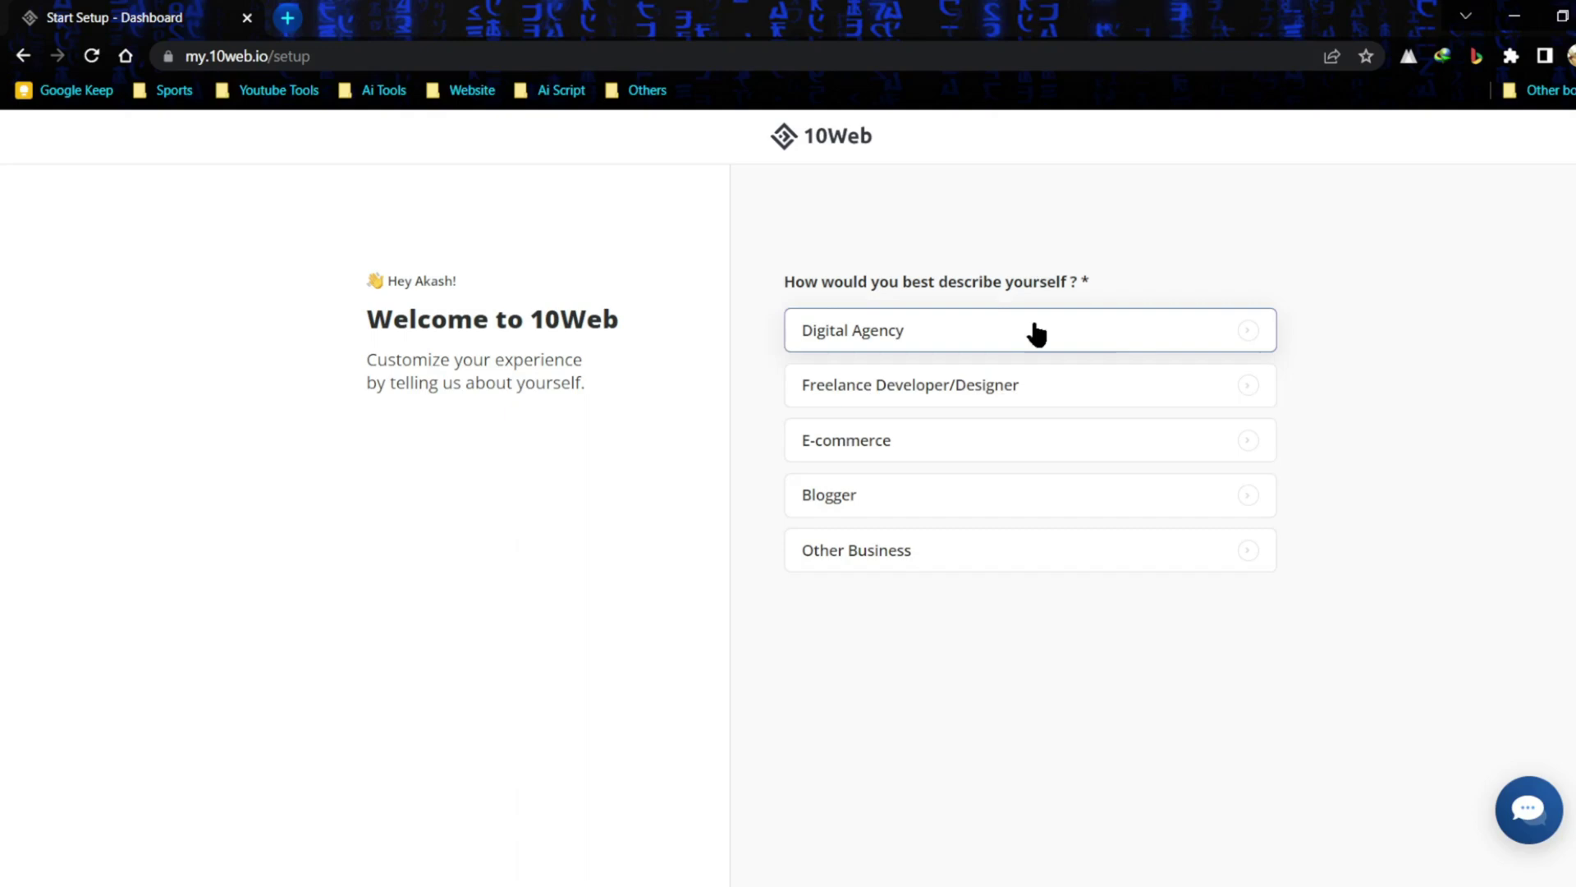
Step: Answer the questionnaire as a Digital Agency managing 1-3 websites
{"action": "left_click", "coordinate": [1174, 336]}
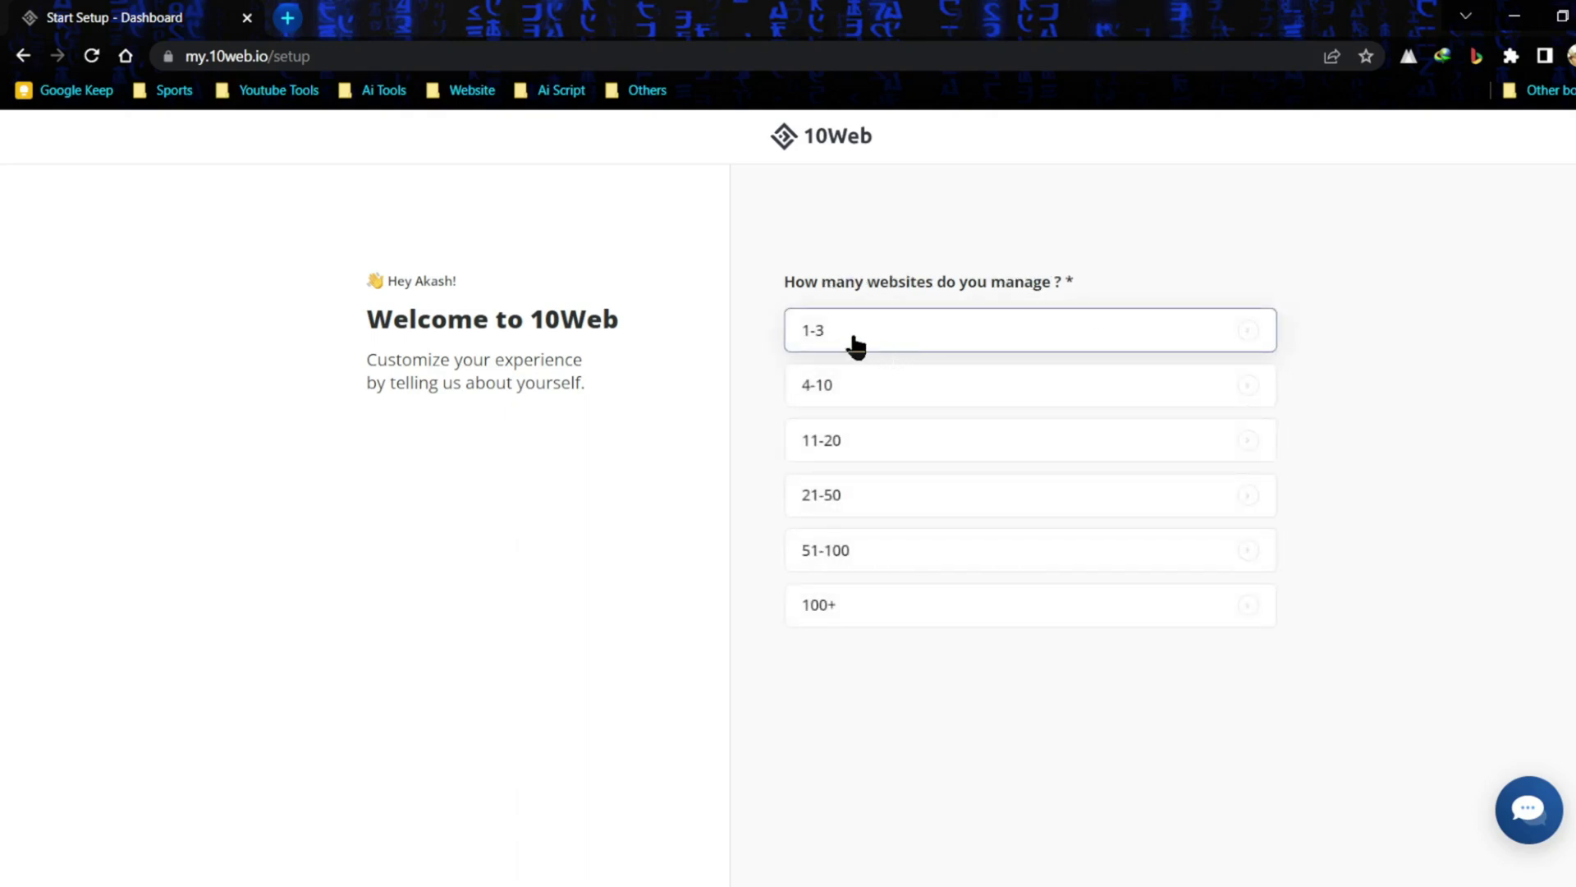
{"action": "left_click", "coordinate": [901, 342]}
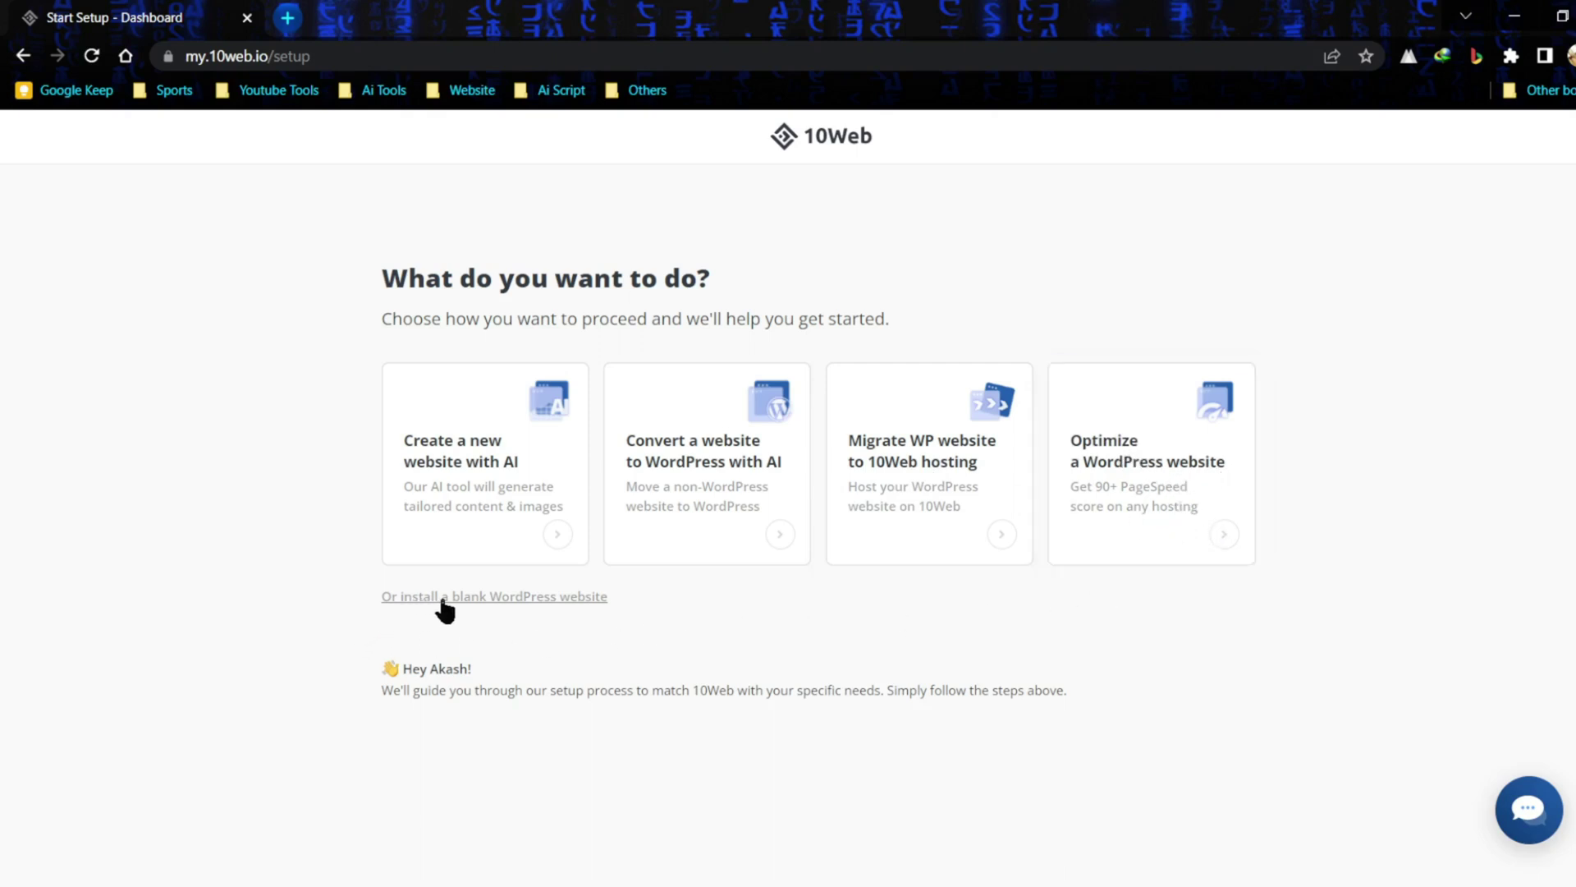
Step: Choose 'Create a new website with AI' with Digital agency as the business type and continue
{"action": "left_click", "coordinate": [468, 456]}
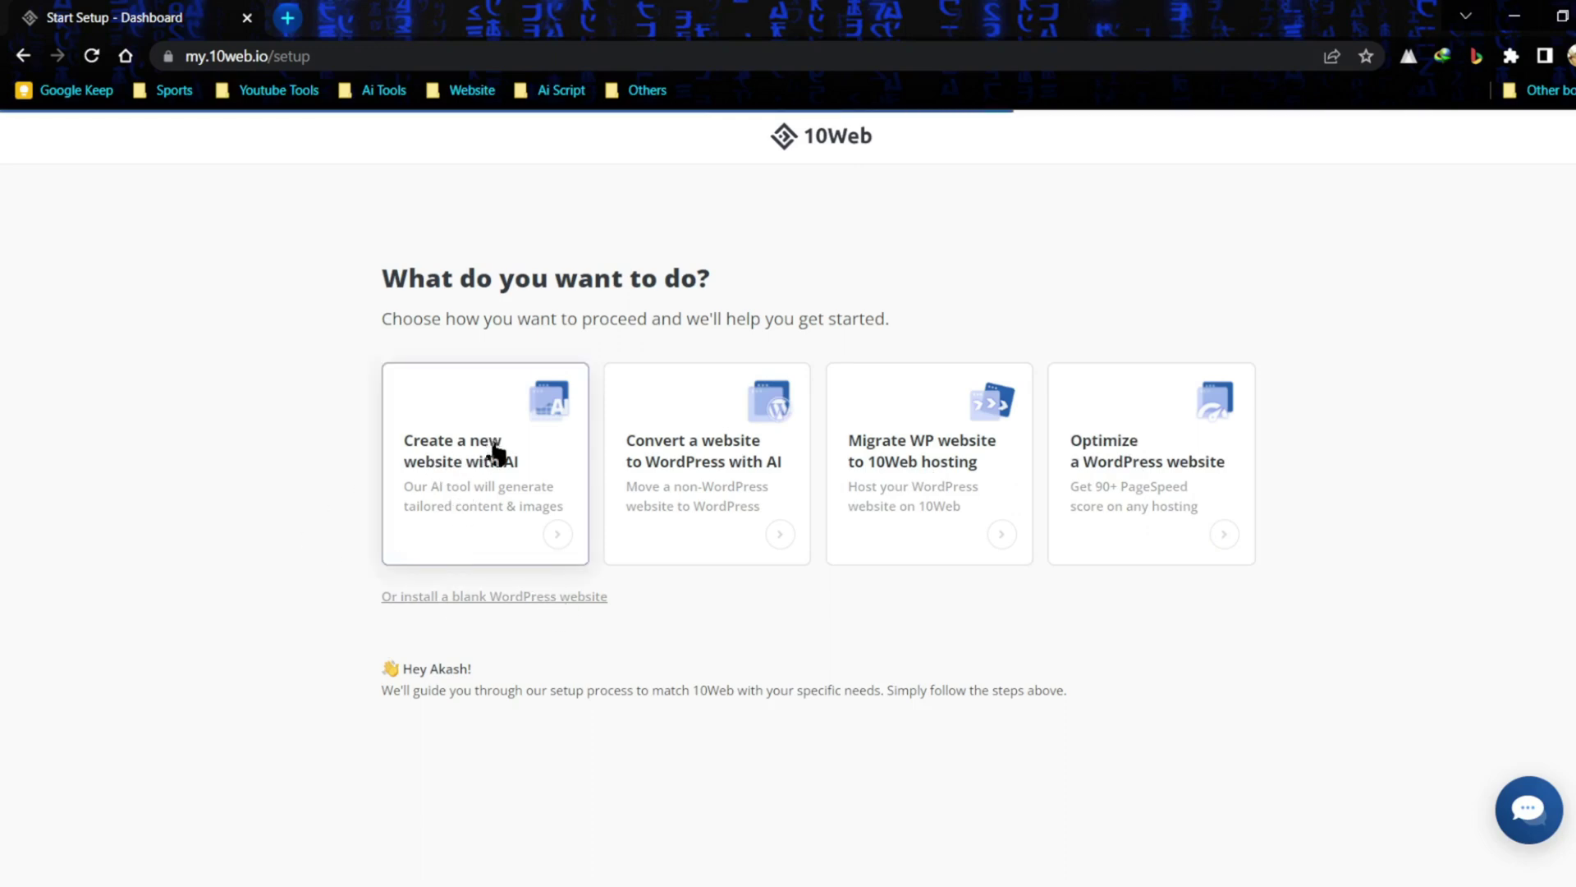
{"action": "left_click", "coordinate": [365, 497]}
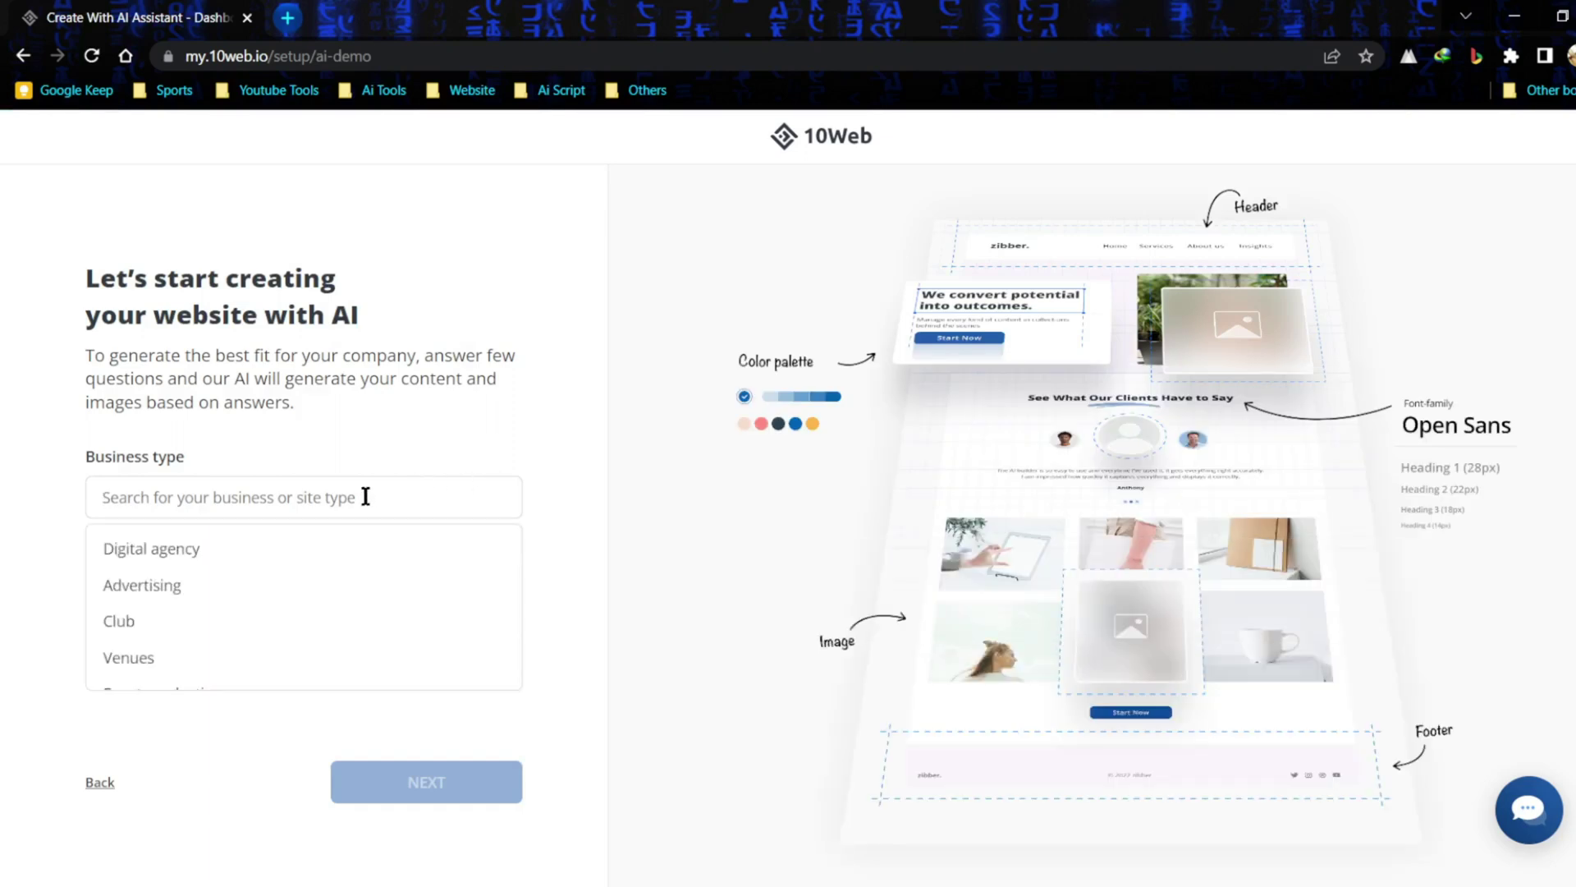
{"action": "scroll", "coordinate": [239, 573], "scroll_direction": "down", "scroll_amount": 5}
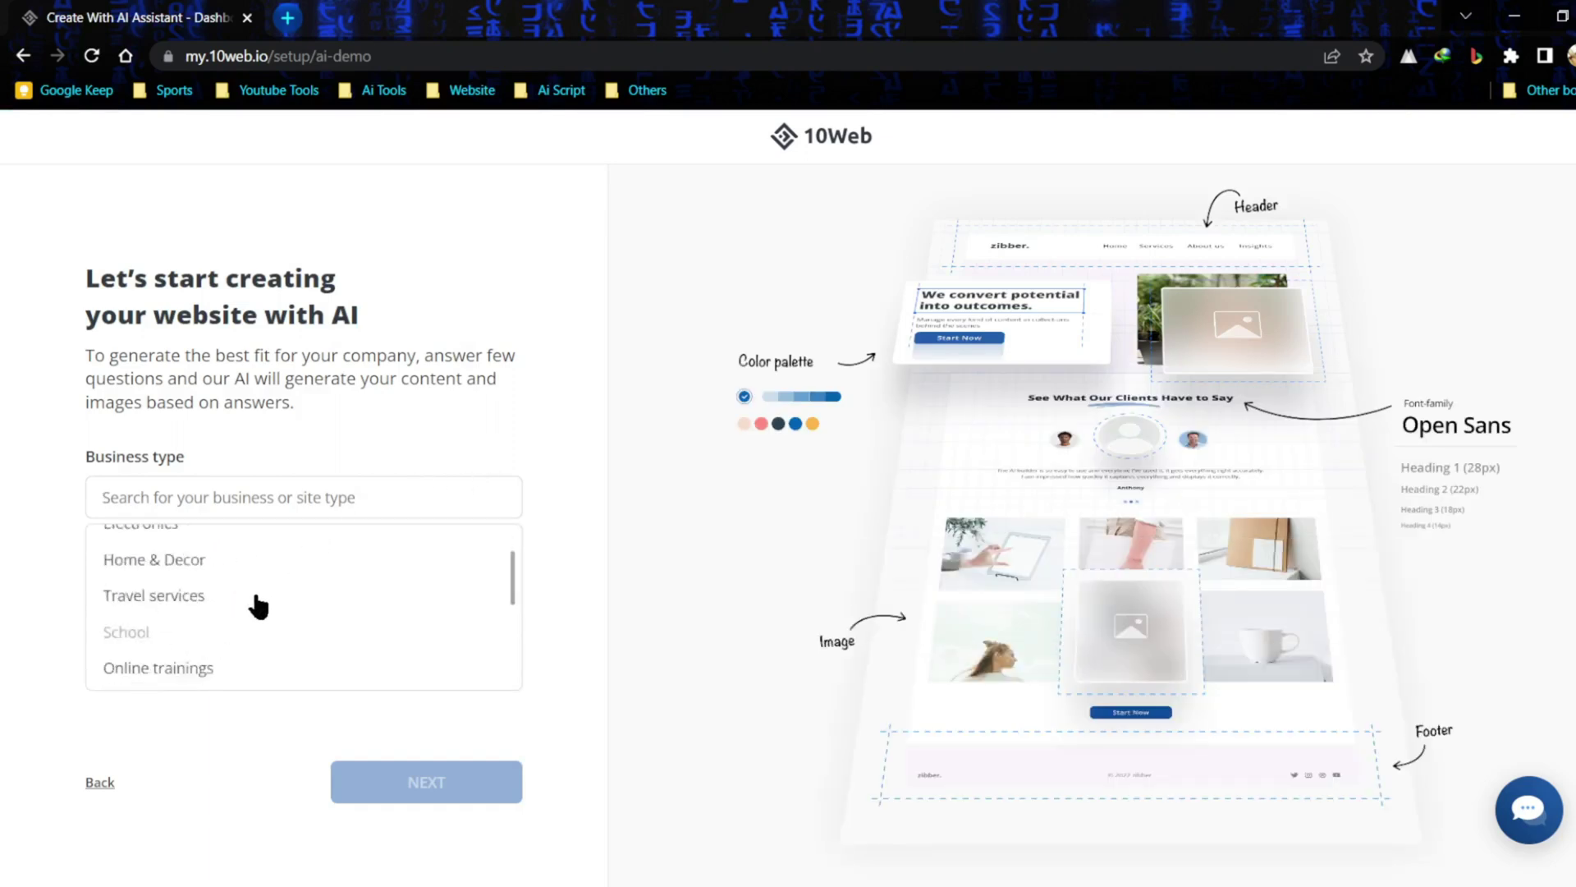
{"action": "scroll", "coordinate": [256, 598], "scroll_direction": "up", "scroll_amount": 5}
{"action": "left_click", "coordinate": [179, 561]}
{"action": "left_click", "coordinate": [422, 781]}
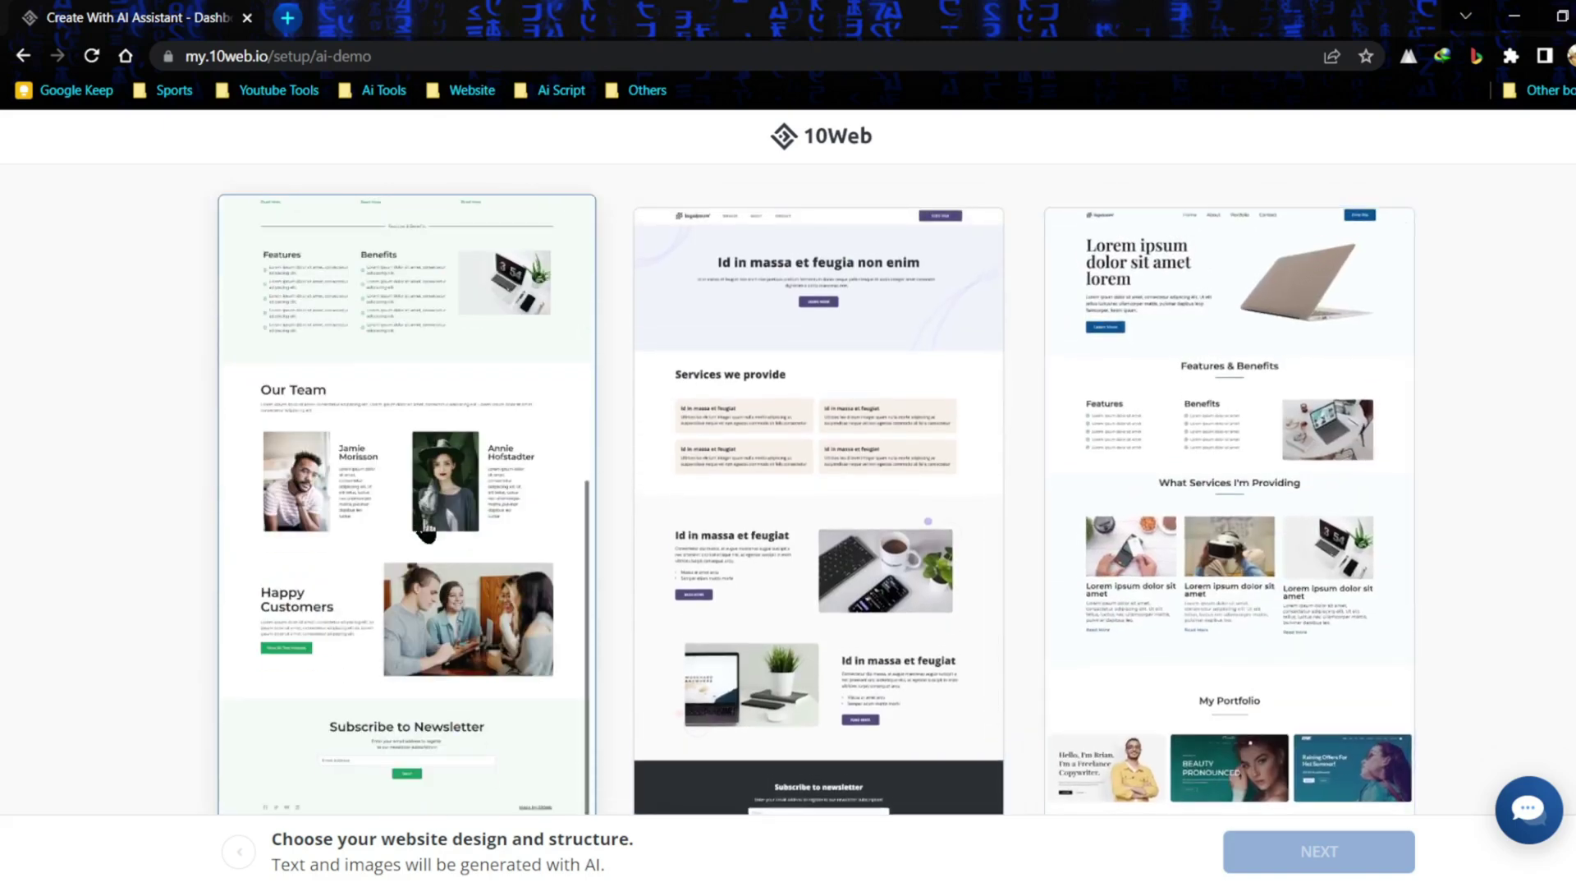
Step: Pick the first design template and describe Ai Lockup as a digital marketing agency offering SEO and web services
{"action": "left_click", "coordinate": [433, 480]}
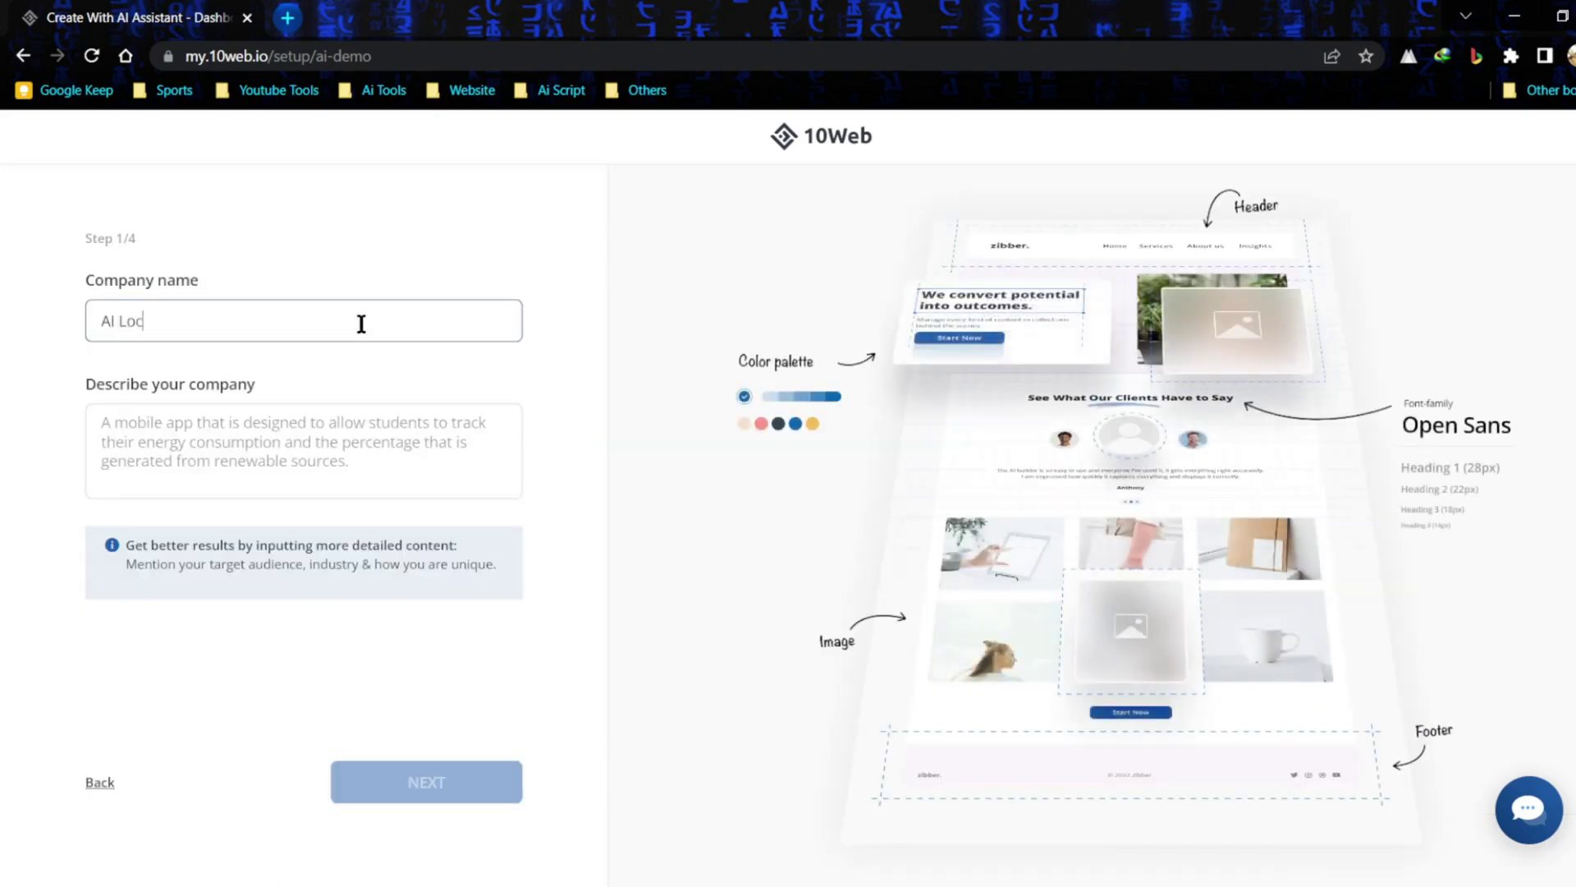
{"action": "key", "text": "Tab"}
{"action": "type", "text": "Ai Lockup"}
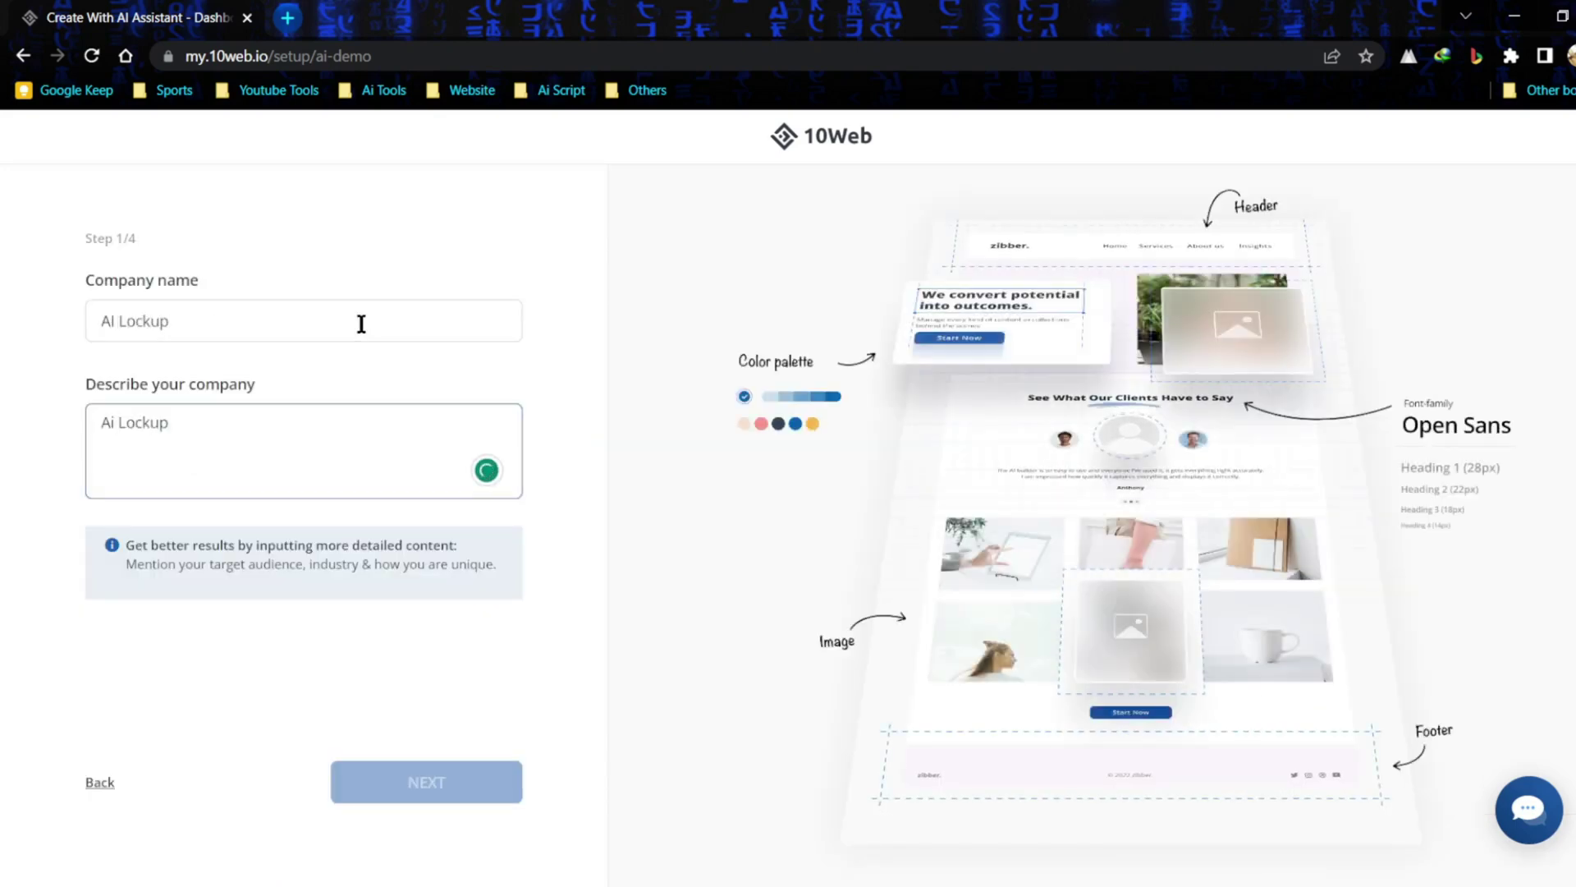
{"action": "type", "text": " is a digital marketing agenc"}
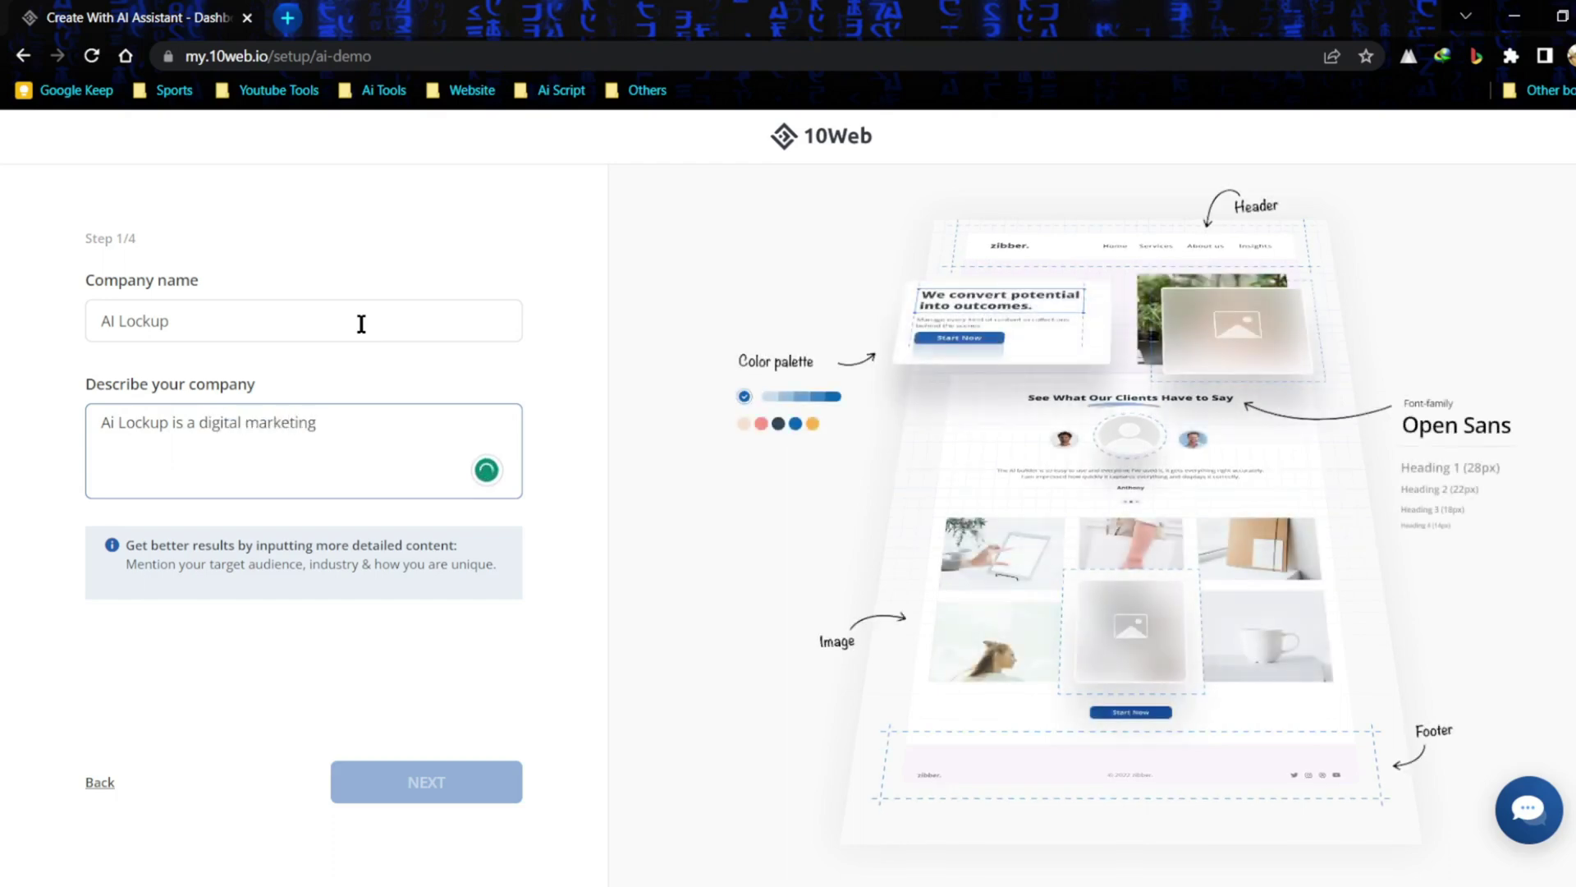
{"action": "type", "text": ". We provide se"}
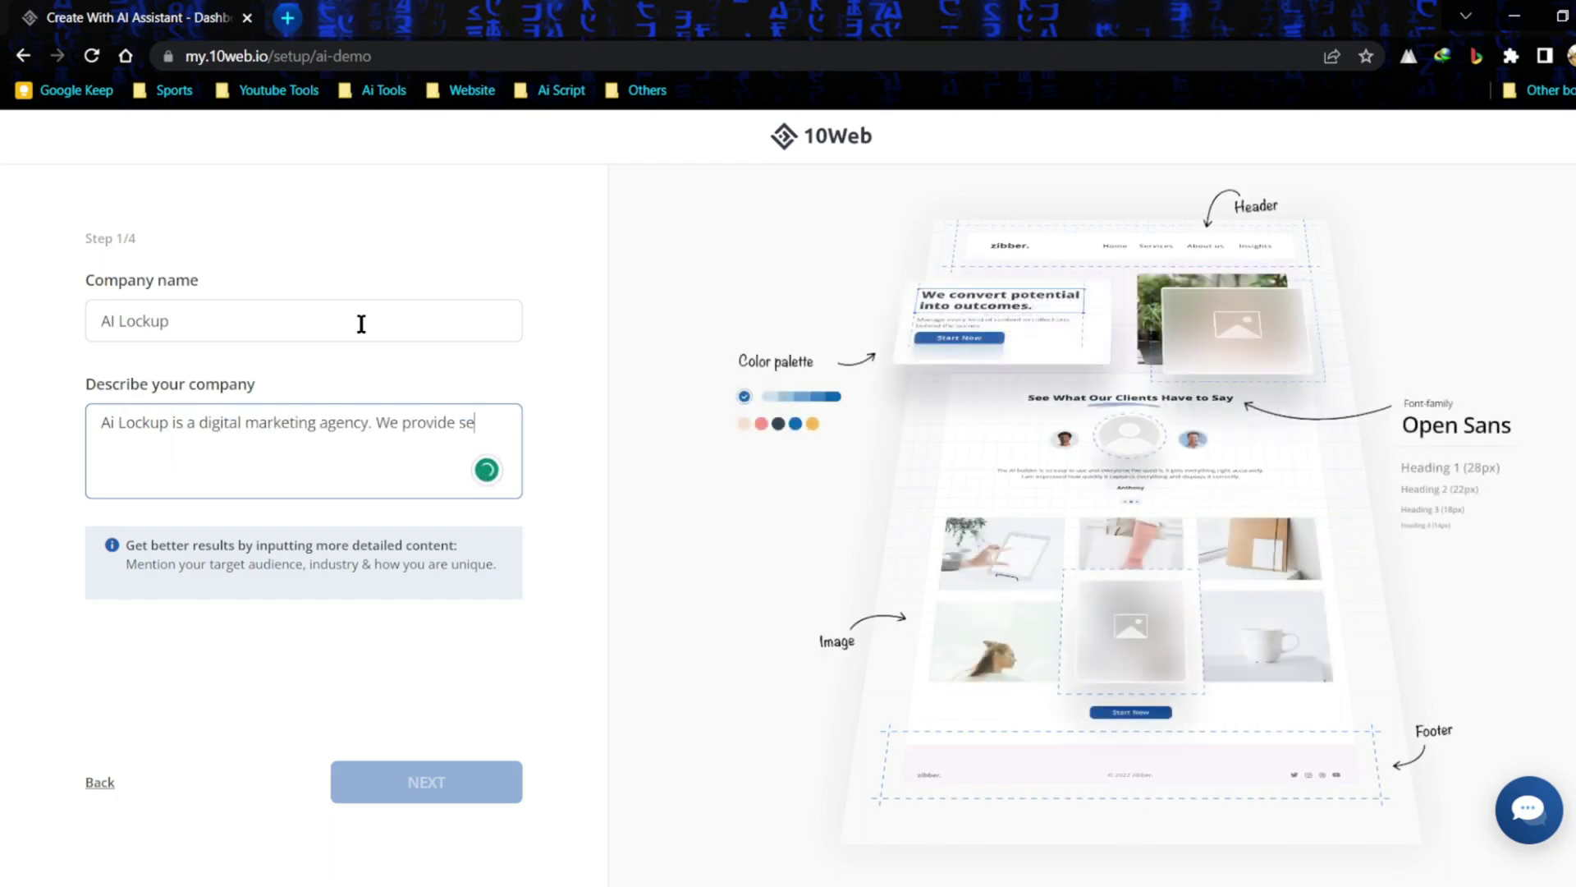
{"action": "type", "text": "rvices such as SEO, Web "}
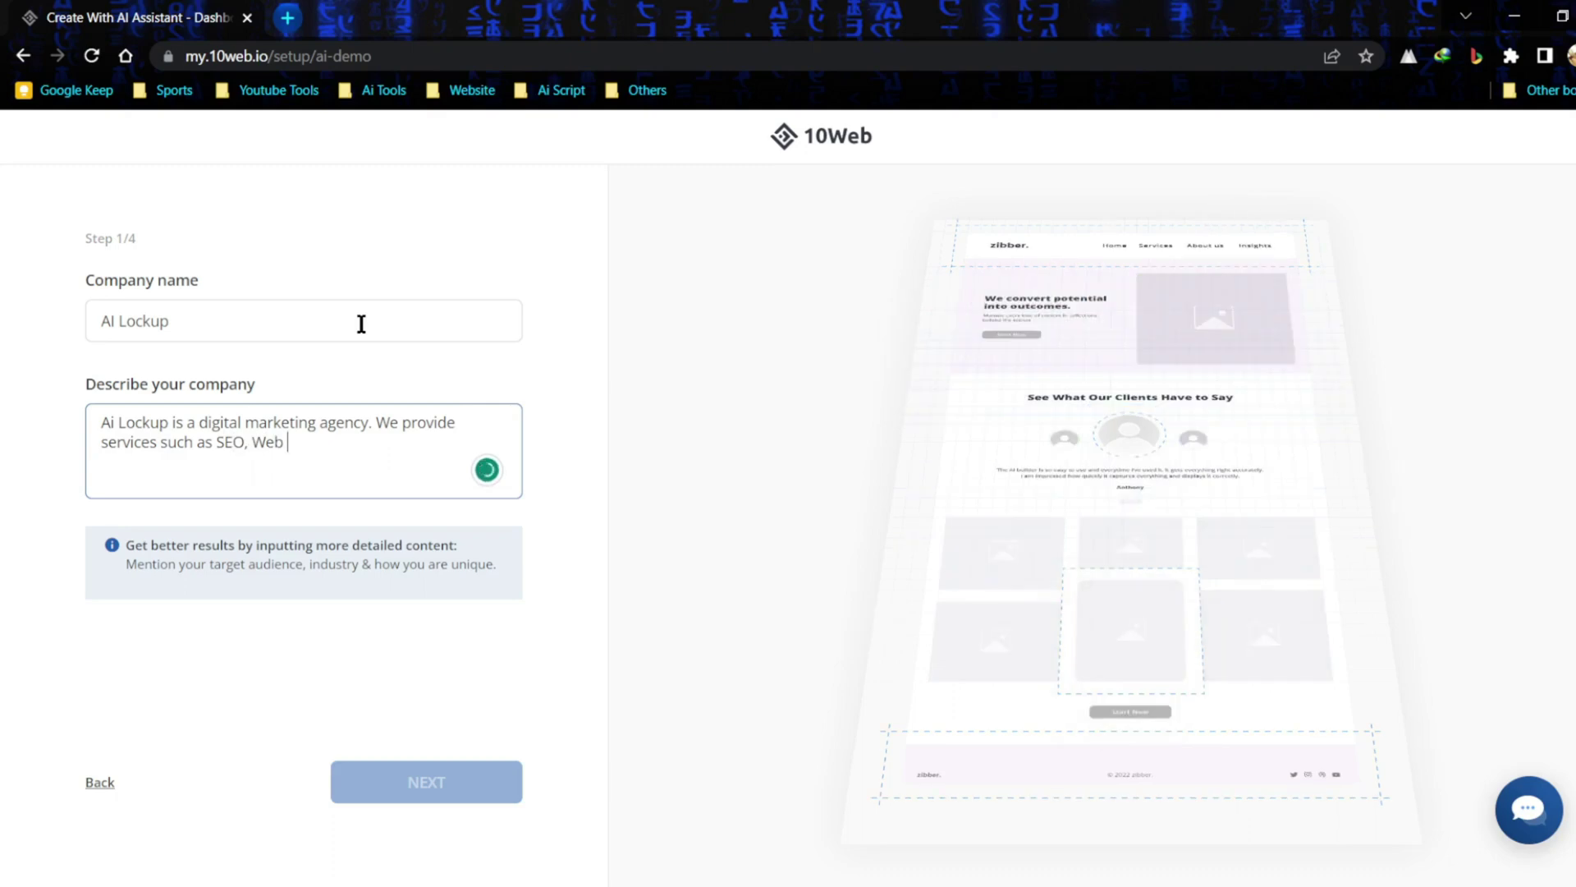
{"action": "type", "text": "Design, and Web Develop."}
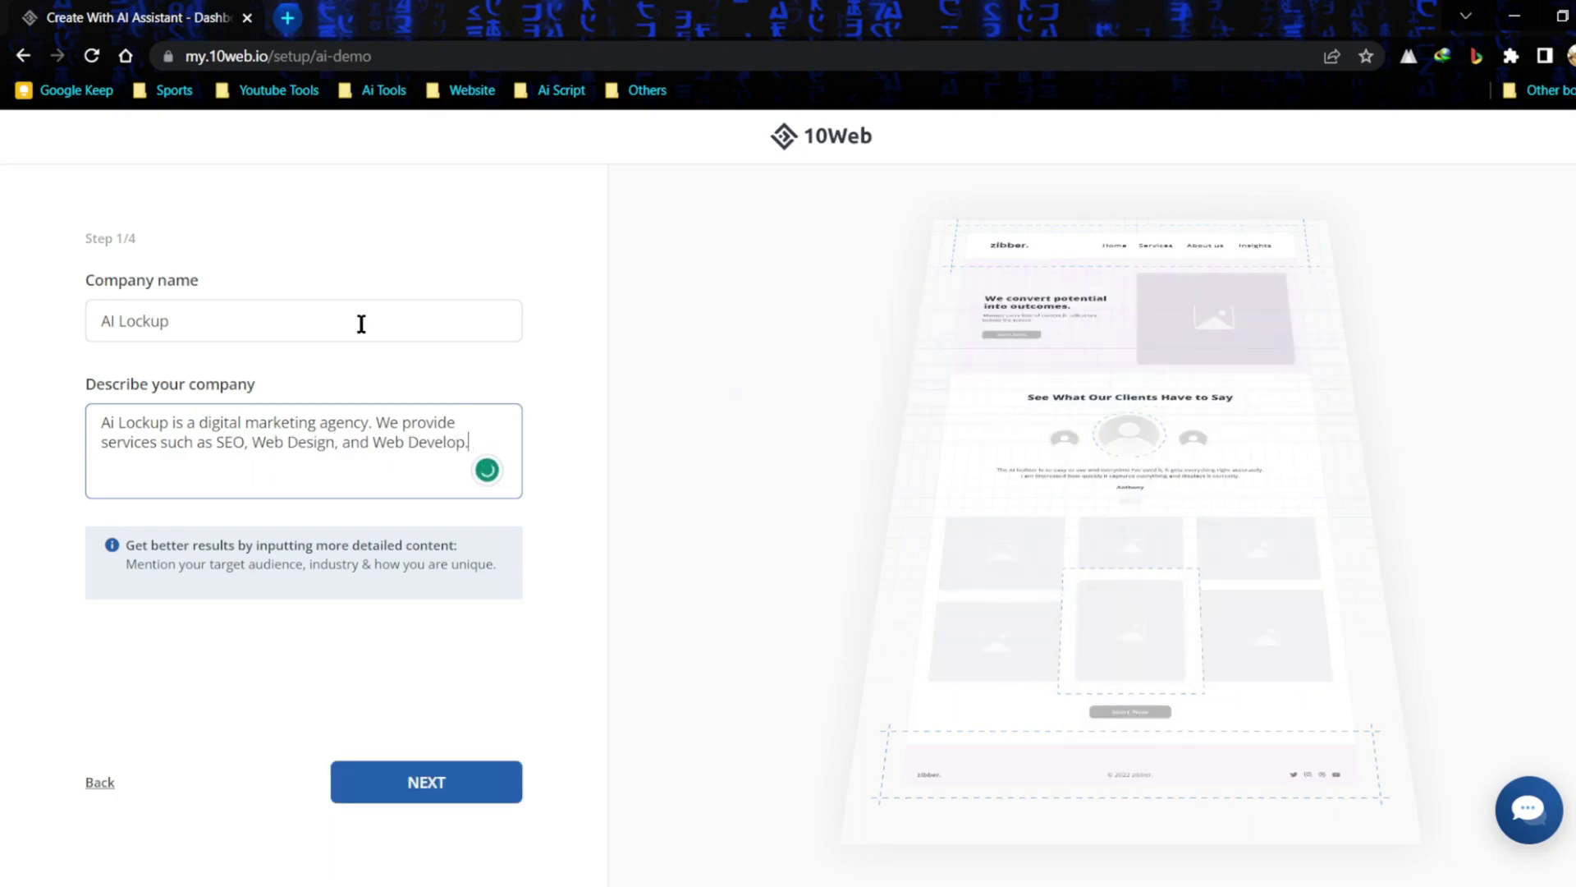
{"action": "type", "text": " We aslo pro"}
{"action": "key", "text": "ctrl+BackSpace"}
{"action": "key", "text": "ctrl+BackSpace"}
{"action": "key", "text": "ctrl+BackSpace"}
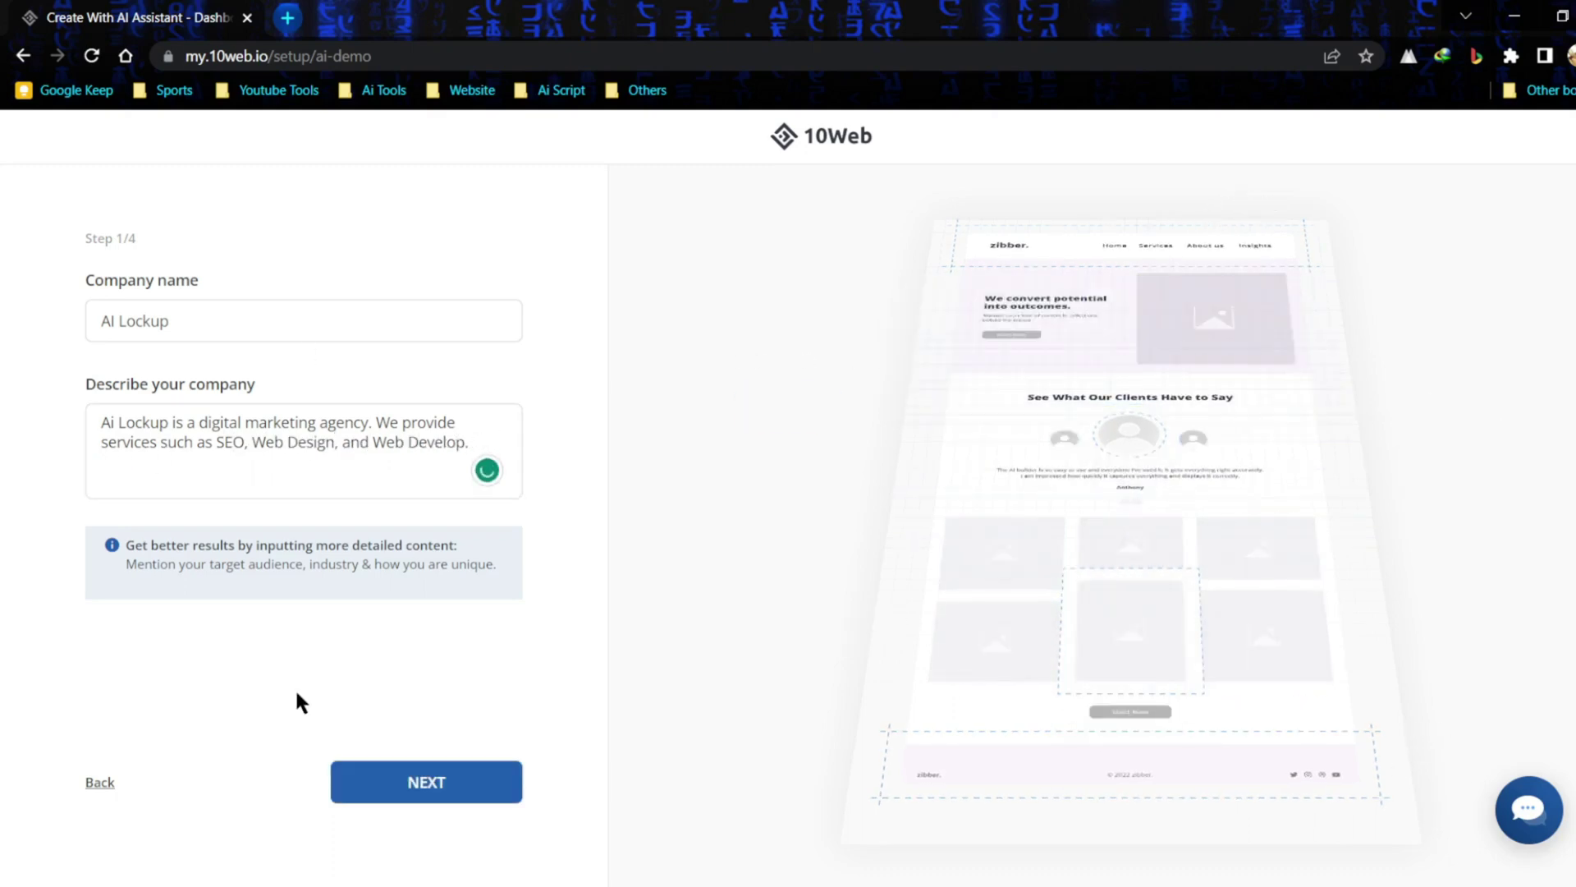
{"action": "left_click", "coordinate": [366, 772]}
Step: Enter SEO, Web Develop and Web Design as the three main services and continue
{"action": "left_click", "coordinate": [288, 364]}
{"action": "type", "text": "SEO"}
{"action": "key", "text": "Tab"}
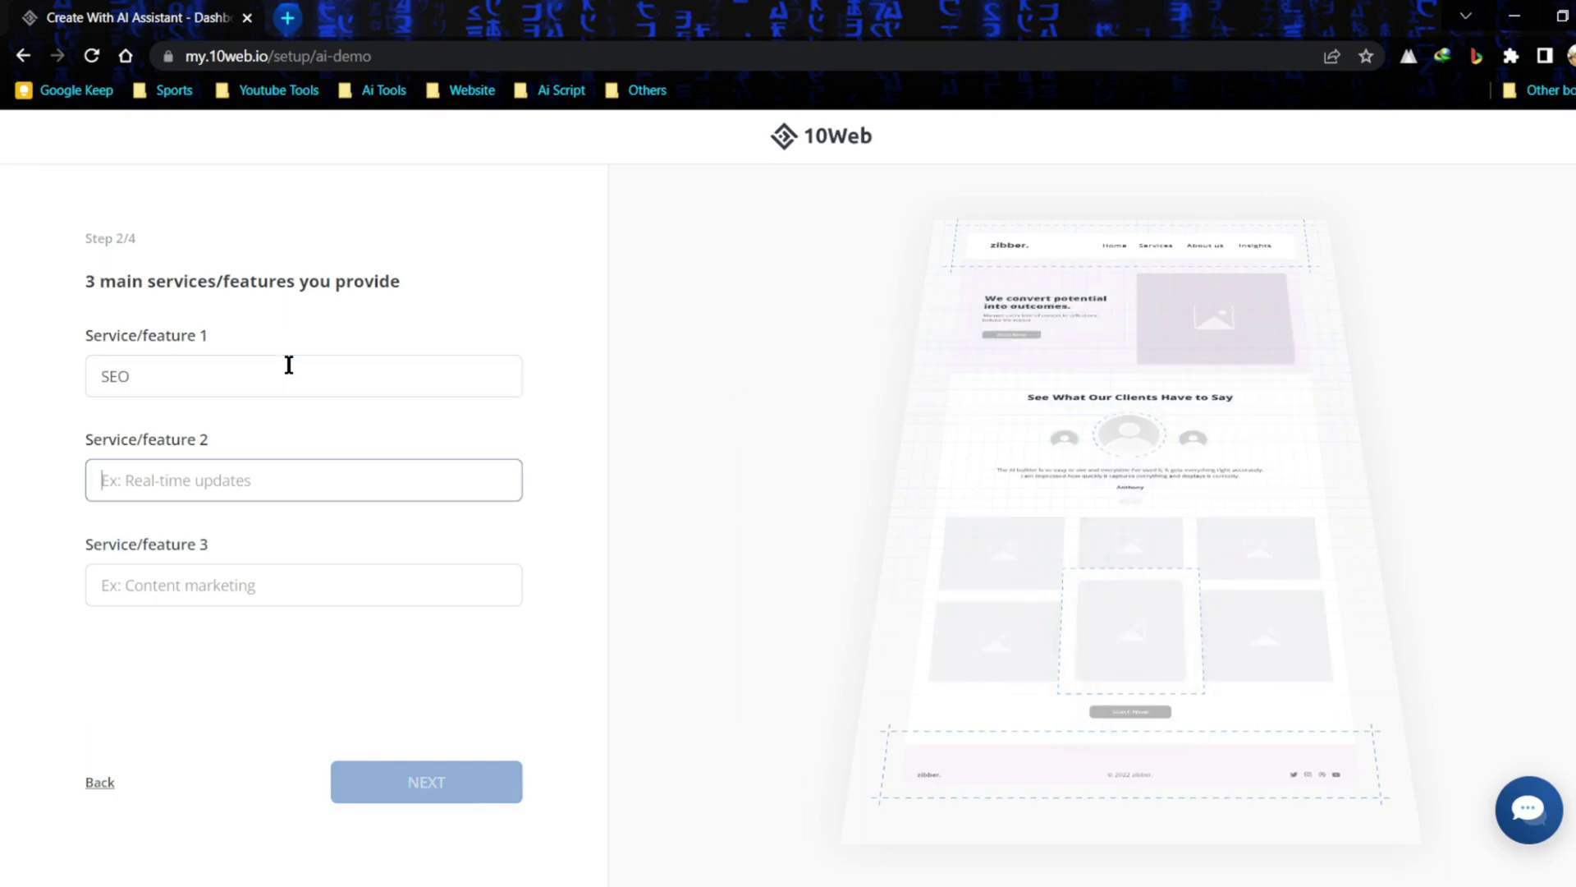
{"action": "type", "text": "Web D"}
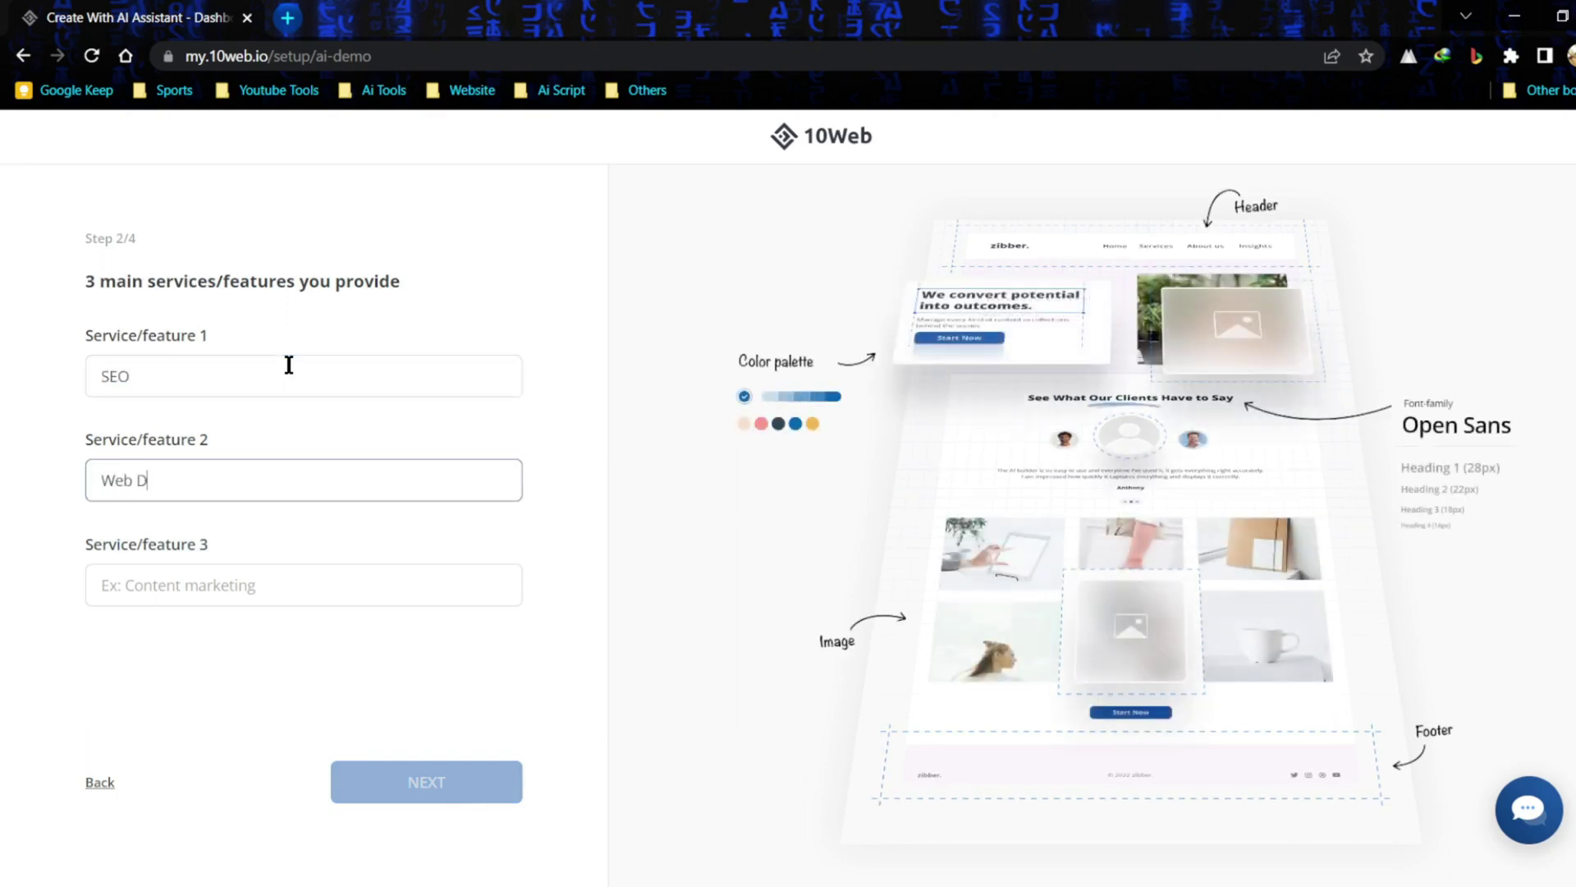
{"action": "type", "text": "evelop"}
{"action": "key", "text": "Tab"}
{"action": "type", "text": "Web"}
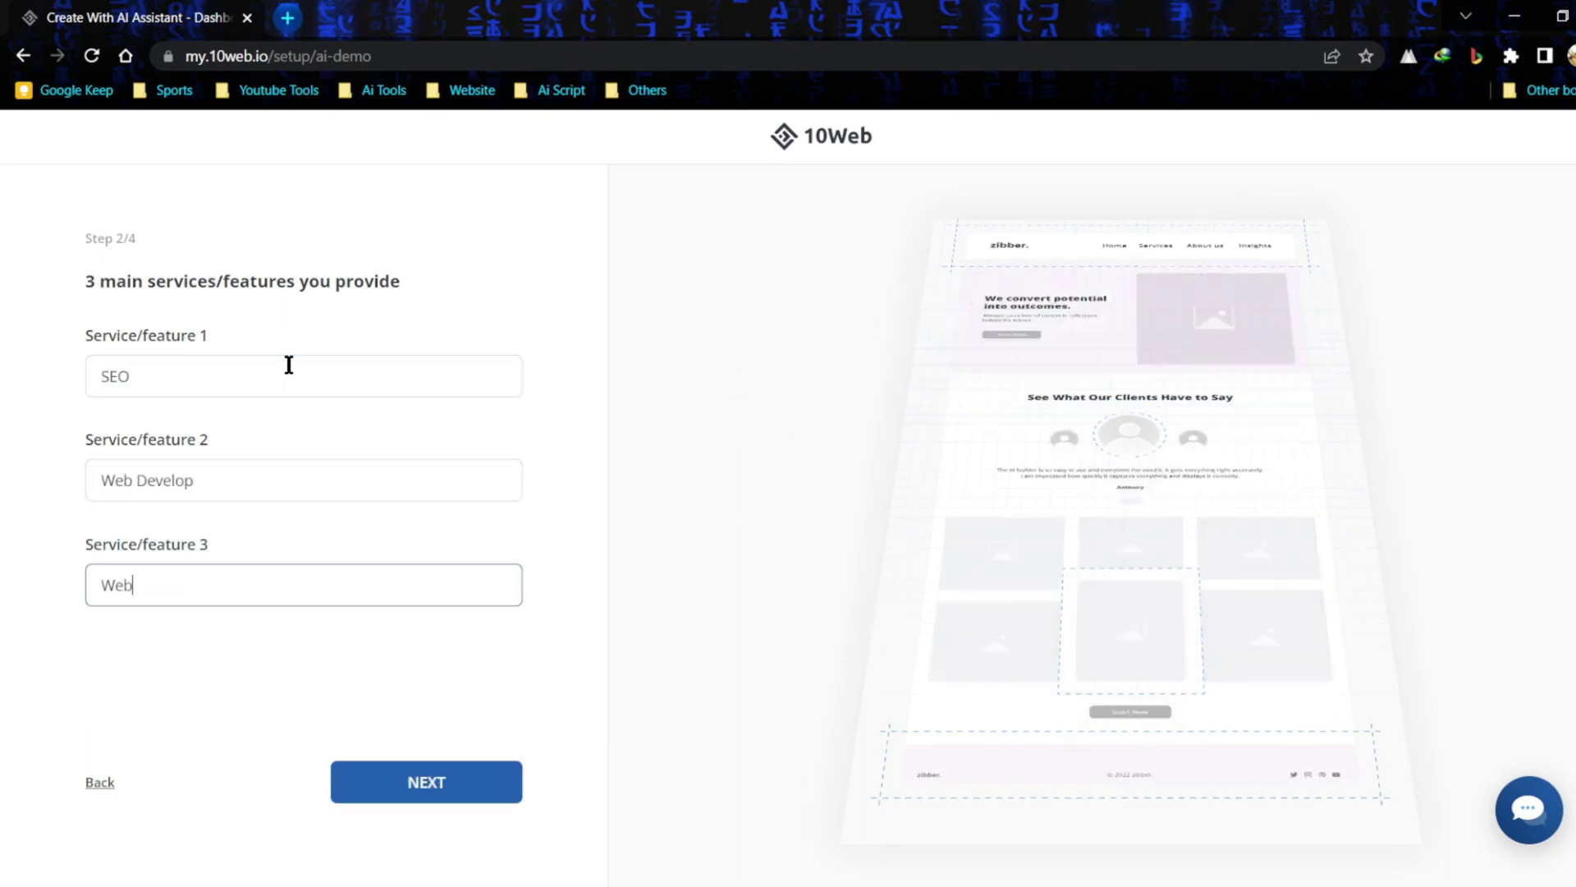
{"action": "type", "text": " Design"}
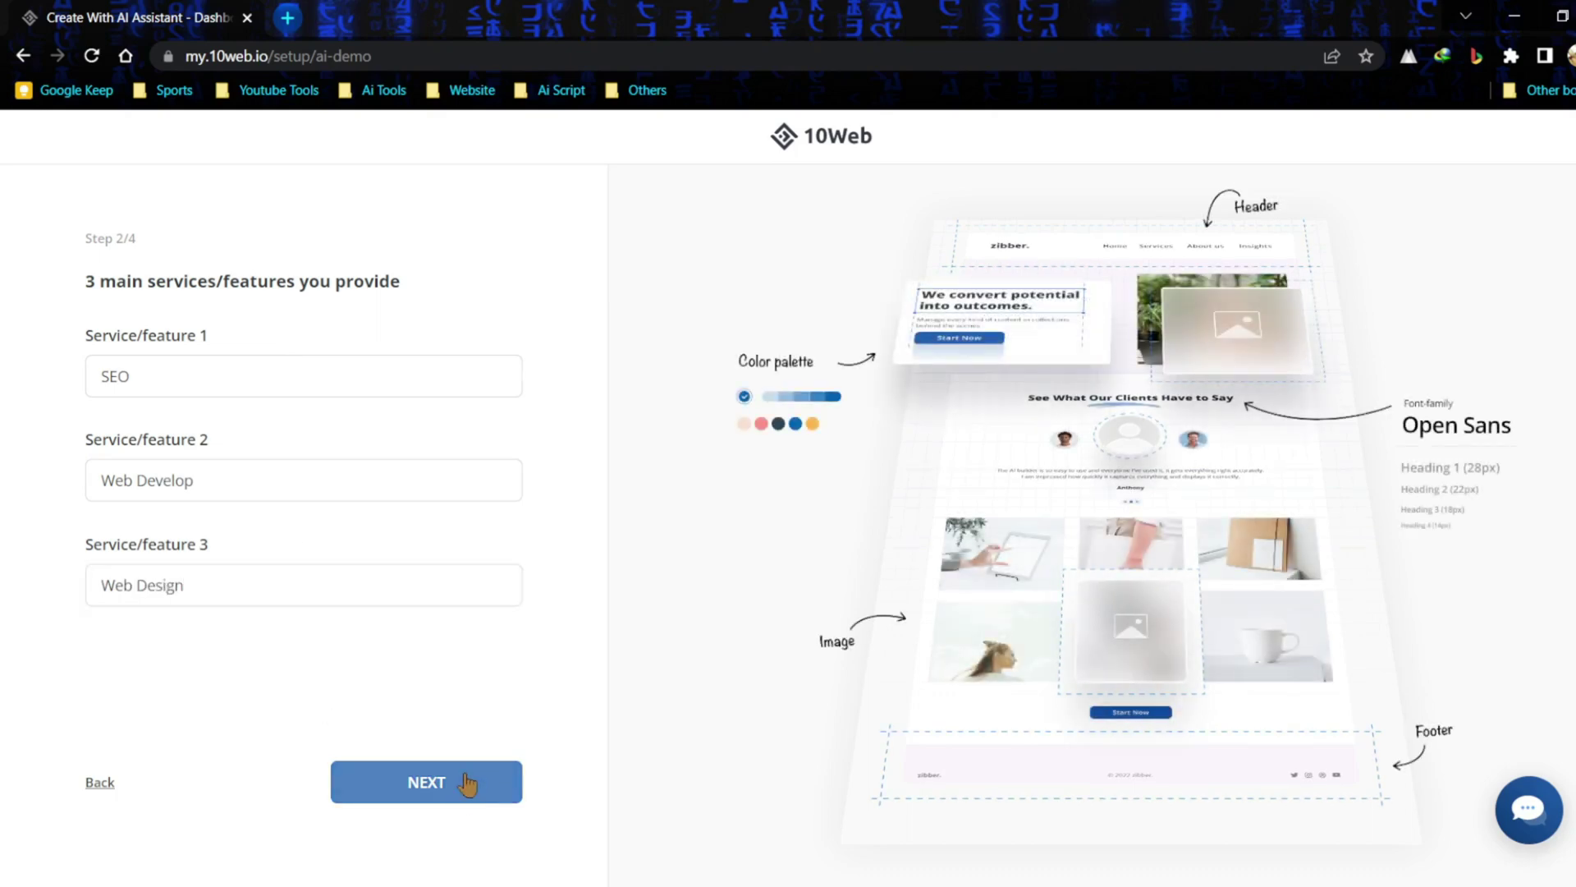
{"action": "left_click", "coordinate": [461, 781]}
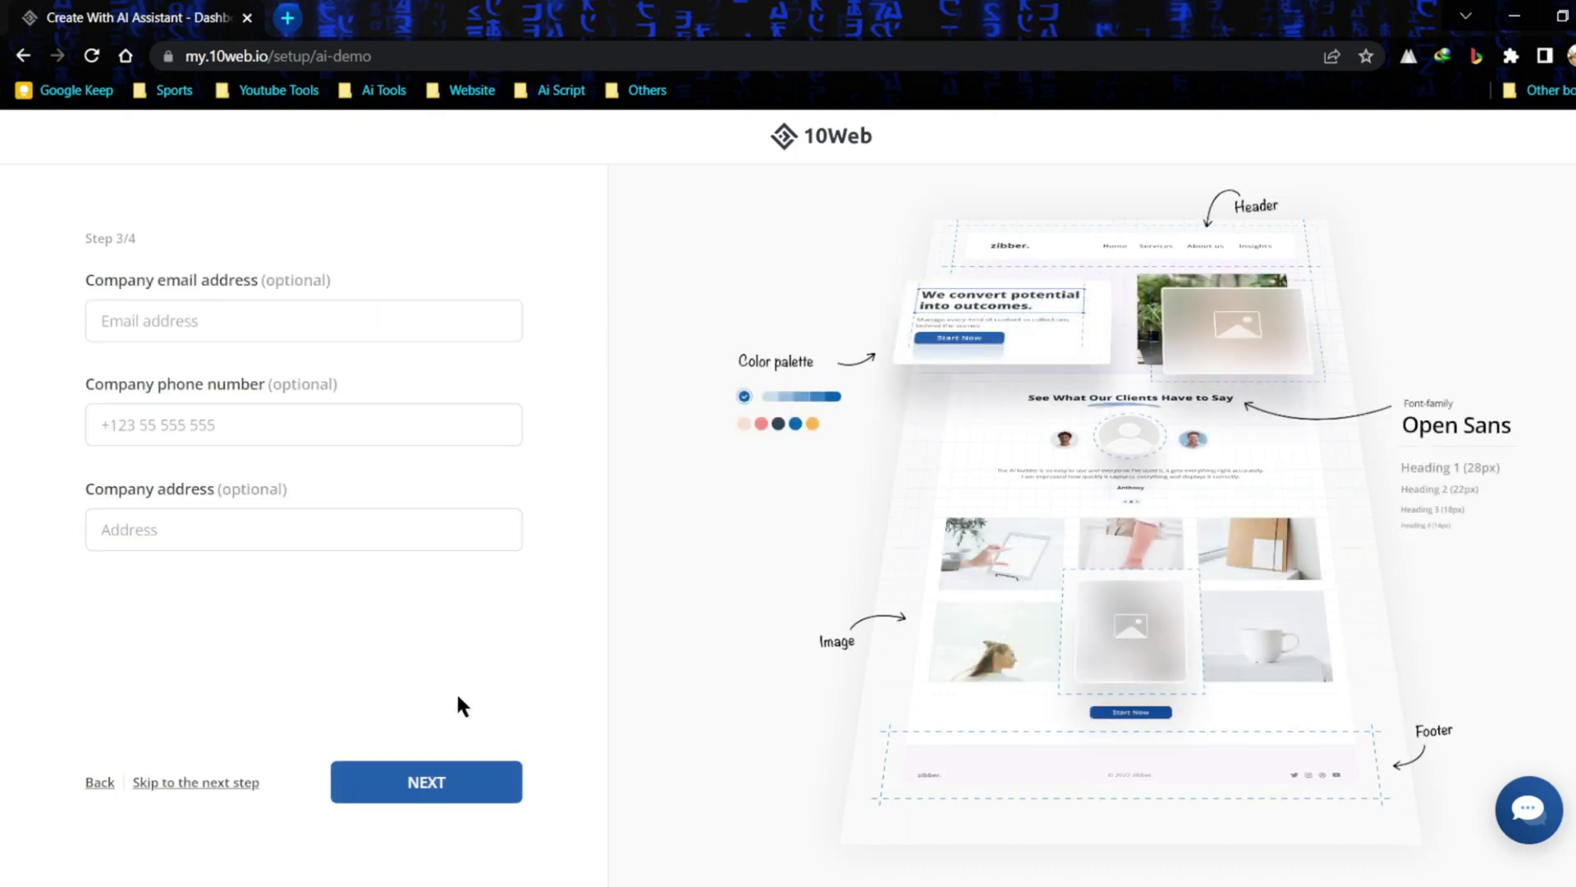
Step: Leave the contact details empty, choose the Formal tone of voice, and finalize the website
{"action": "left_click", "coordinate": [290, 332]}
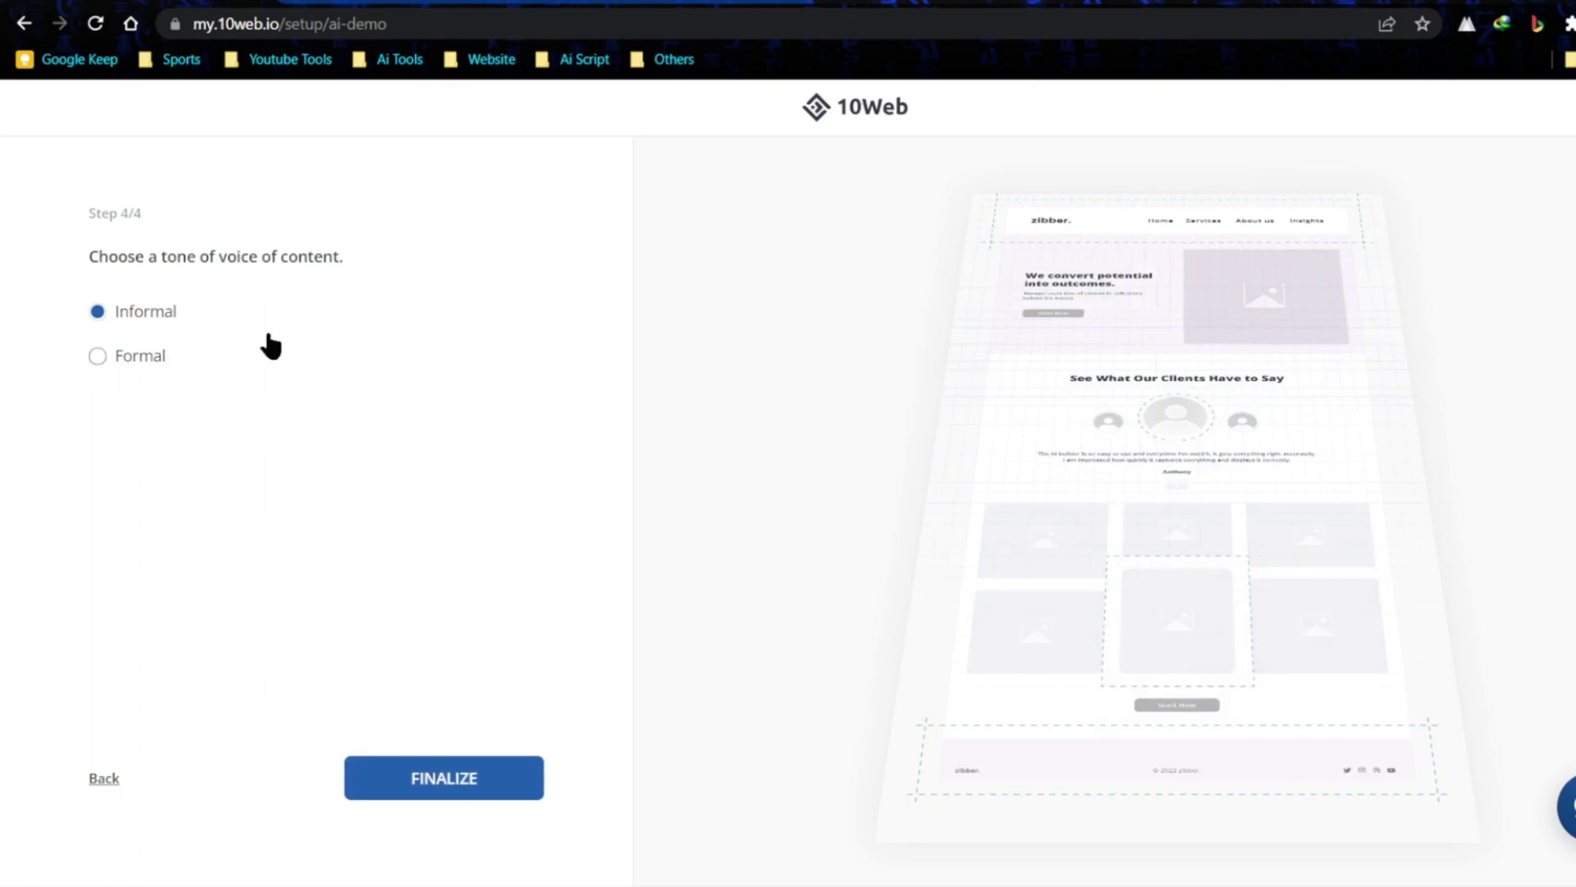
{"action": "left_click", "coordinate": [146, 358]}
{"action": "left_click", "coordinate": [473, 788]}
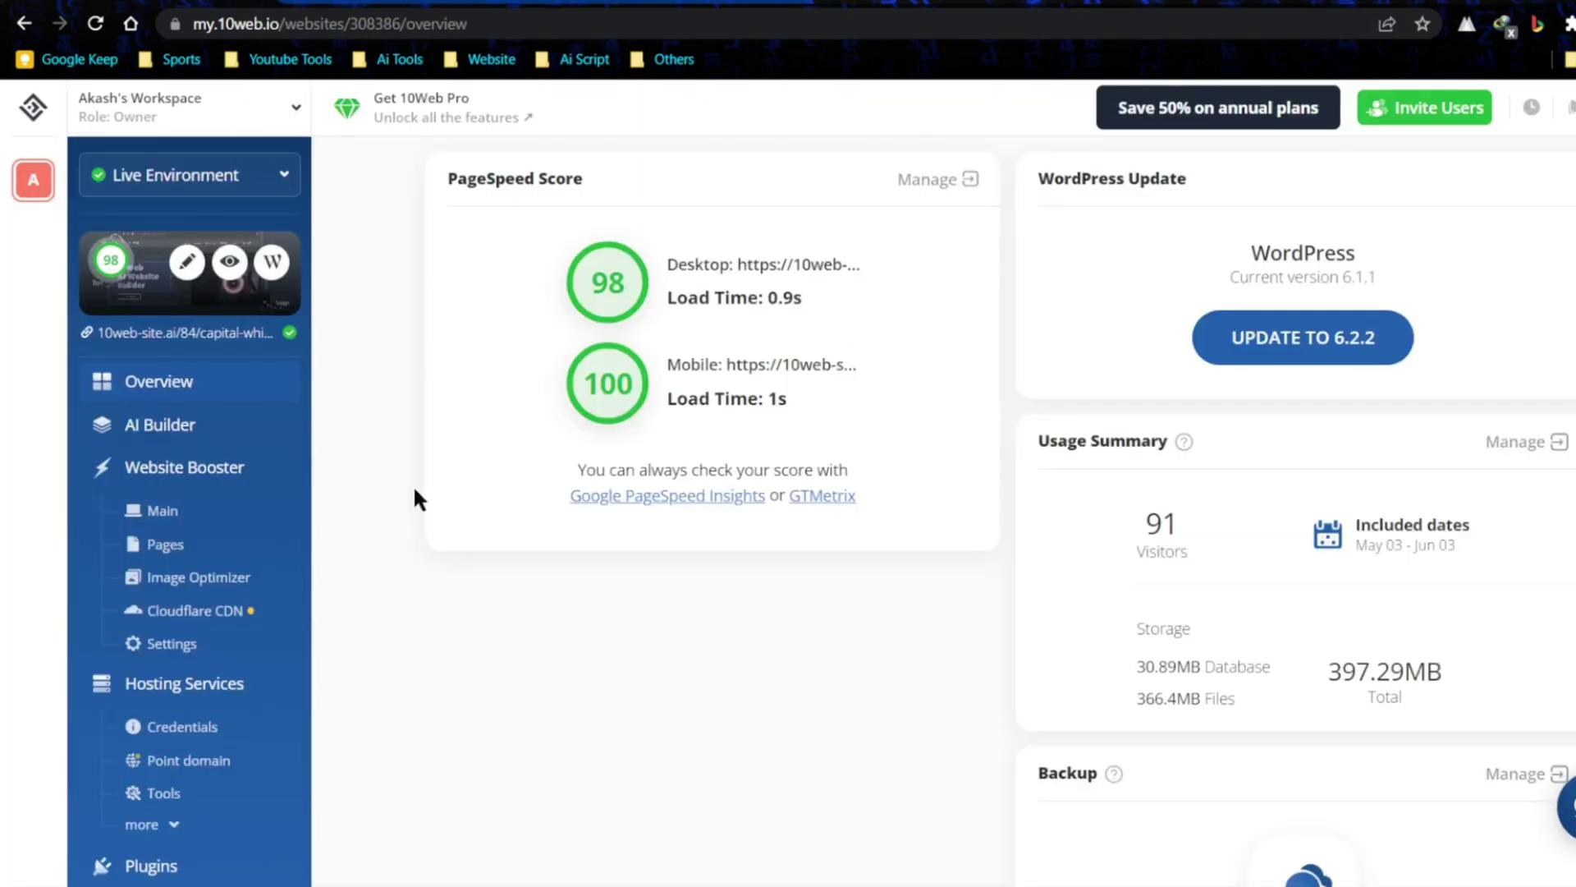
{"action": "scroll", "coordinate": [413, 493], "scroll_direction": "down", "scroll_amount": 5}
{"action": "scroll", "coordinate": [412, 484], "scroll_direction": "up", "scroll_amount": 5}
{"action": "left_click", "coordinate": [230, 263]}
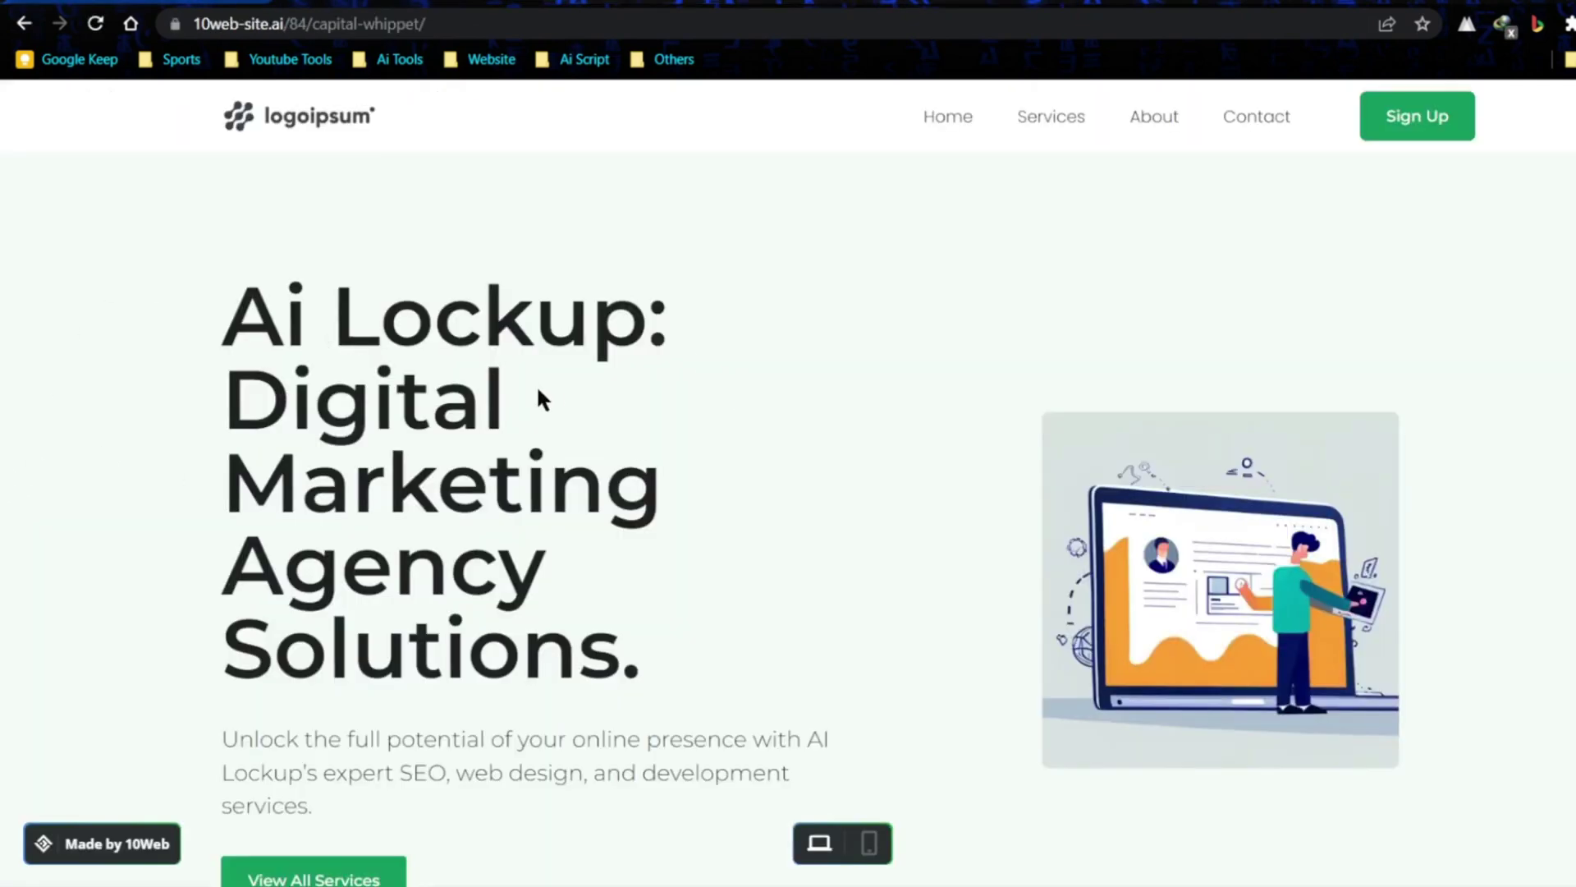
{"action": "scroll", "coordinate": [542, 392], "scroll_direction": "down", "scroll_amount": 9}
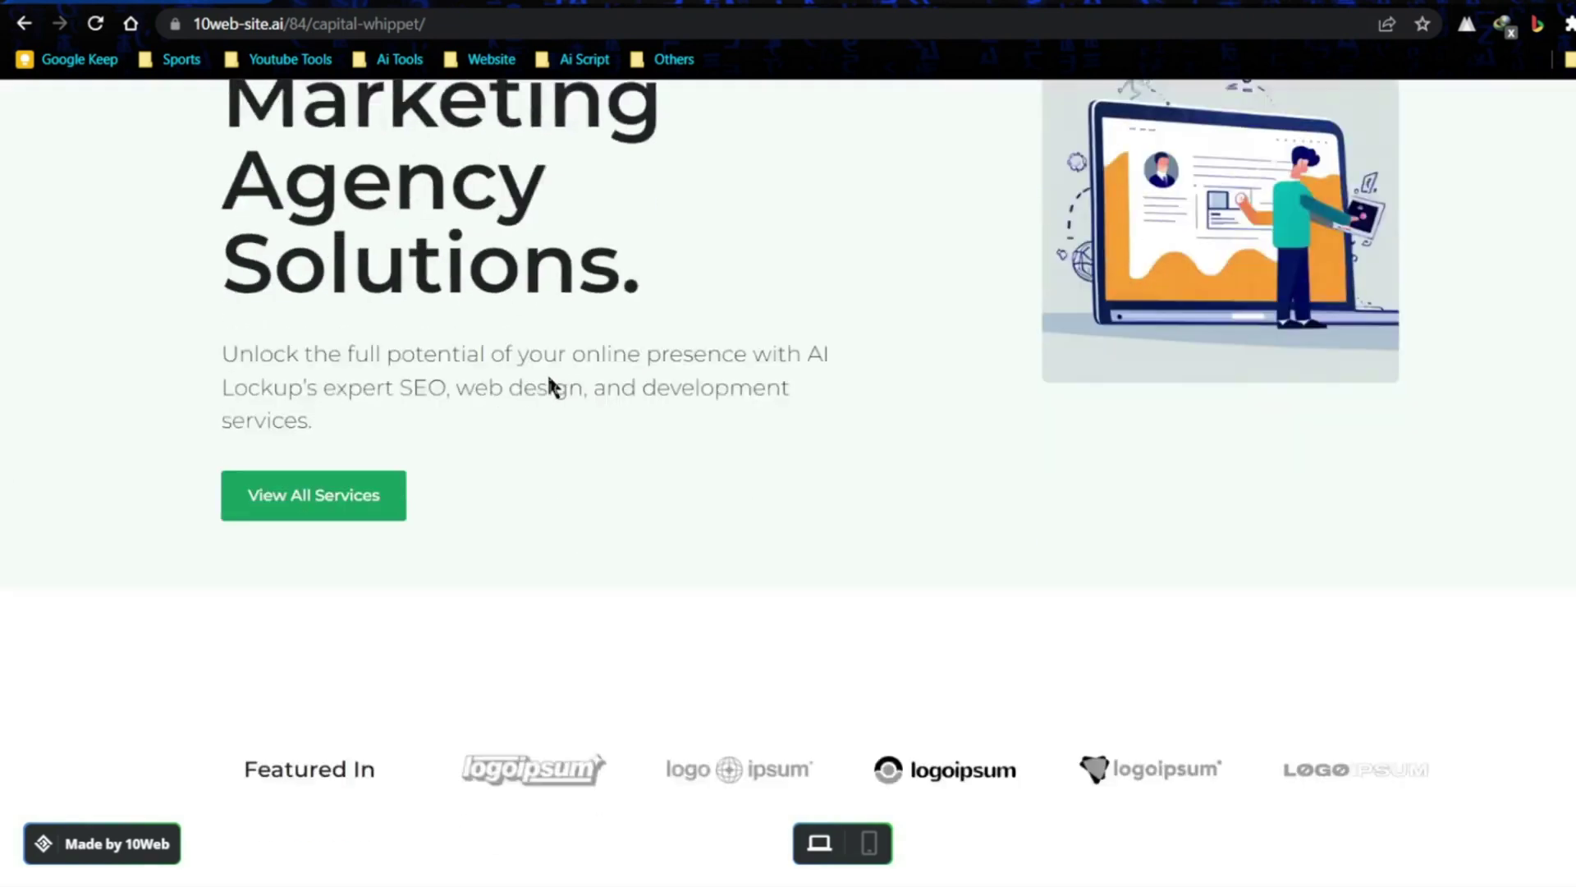
{"action": "scroll", "coordinate": [547, 371], "scroll_direction": "down", "scroll_amount": 3}
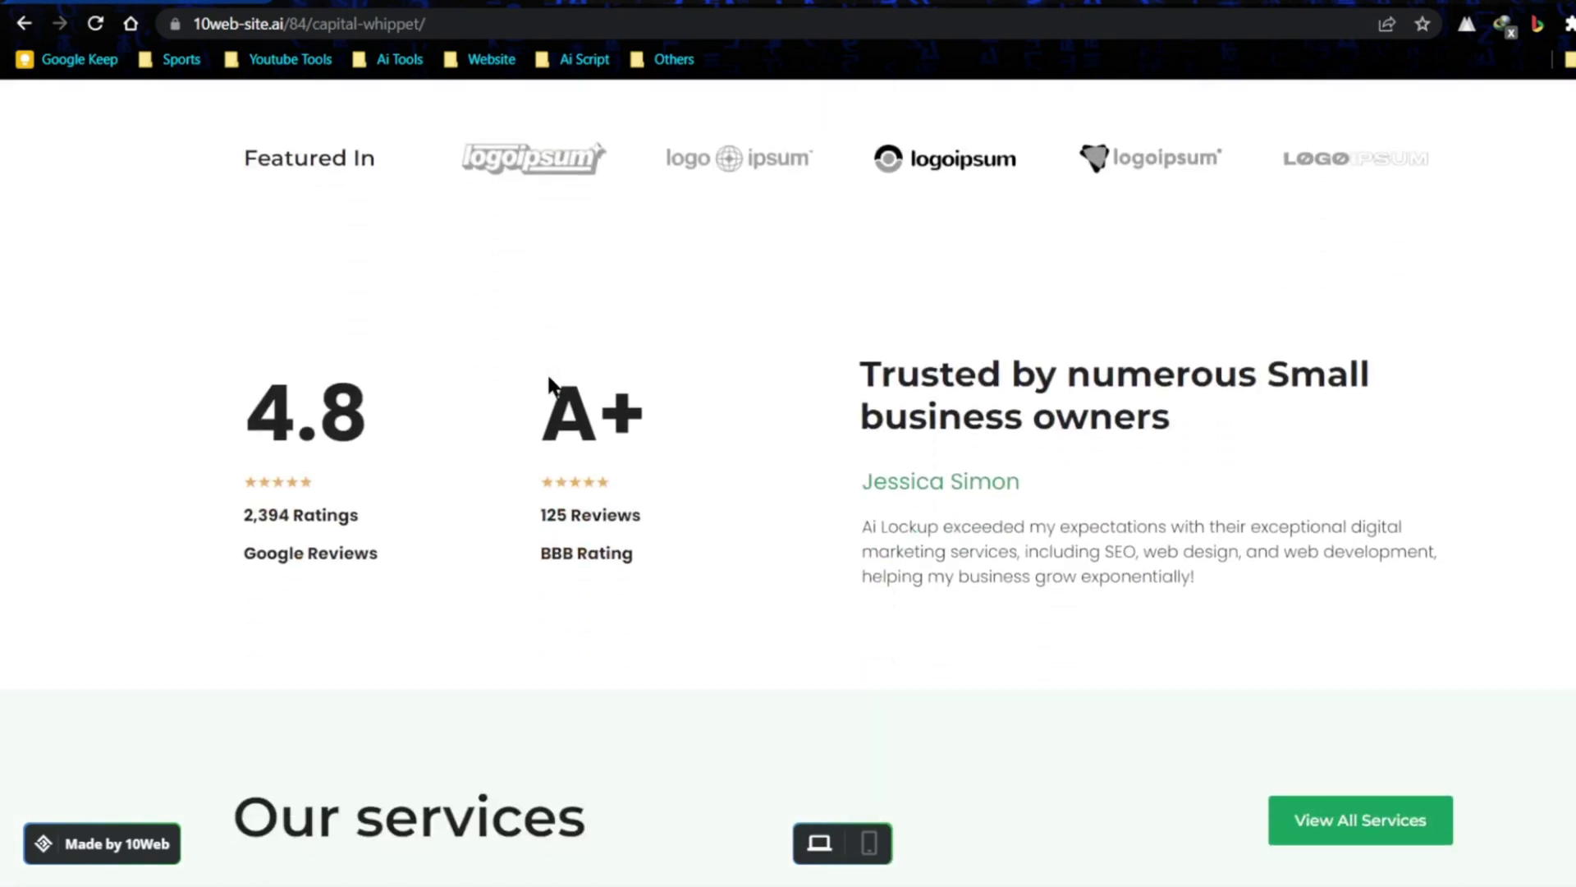
{"action": "scroll", "coordinate": [553, 388], "scroll_direction": "down", "scroll_amount": 1}
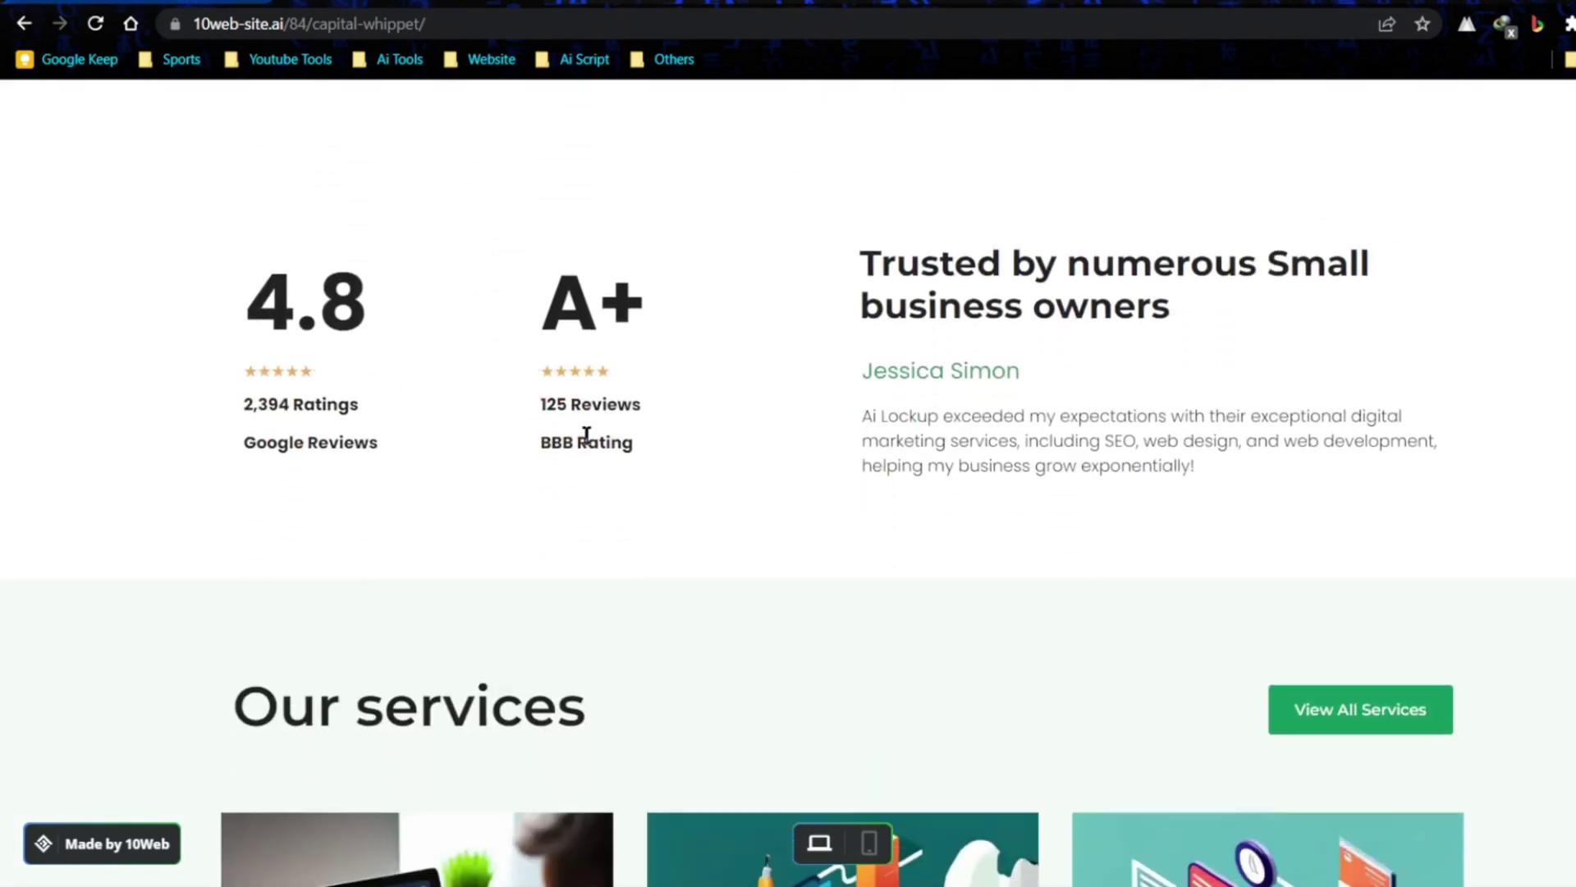
{"action": "scroll", "coordinate": [928, 431], "scroll_direction": "down", "scroll_amount": 6}
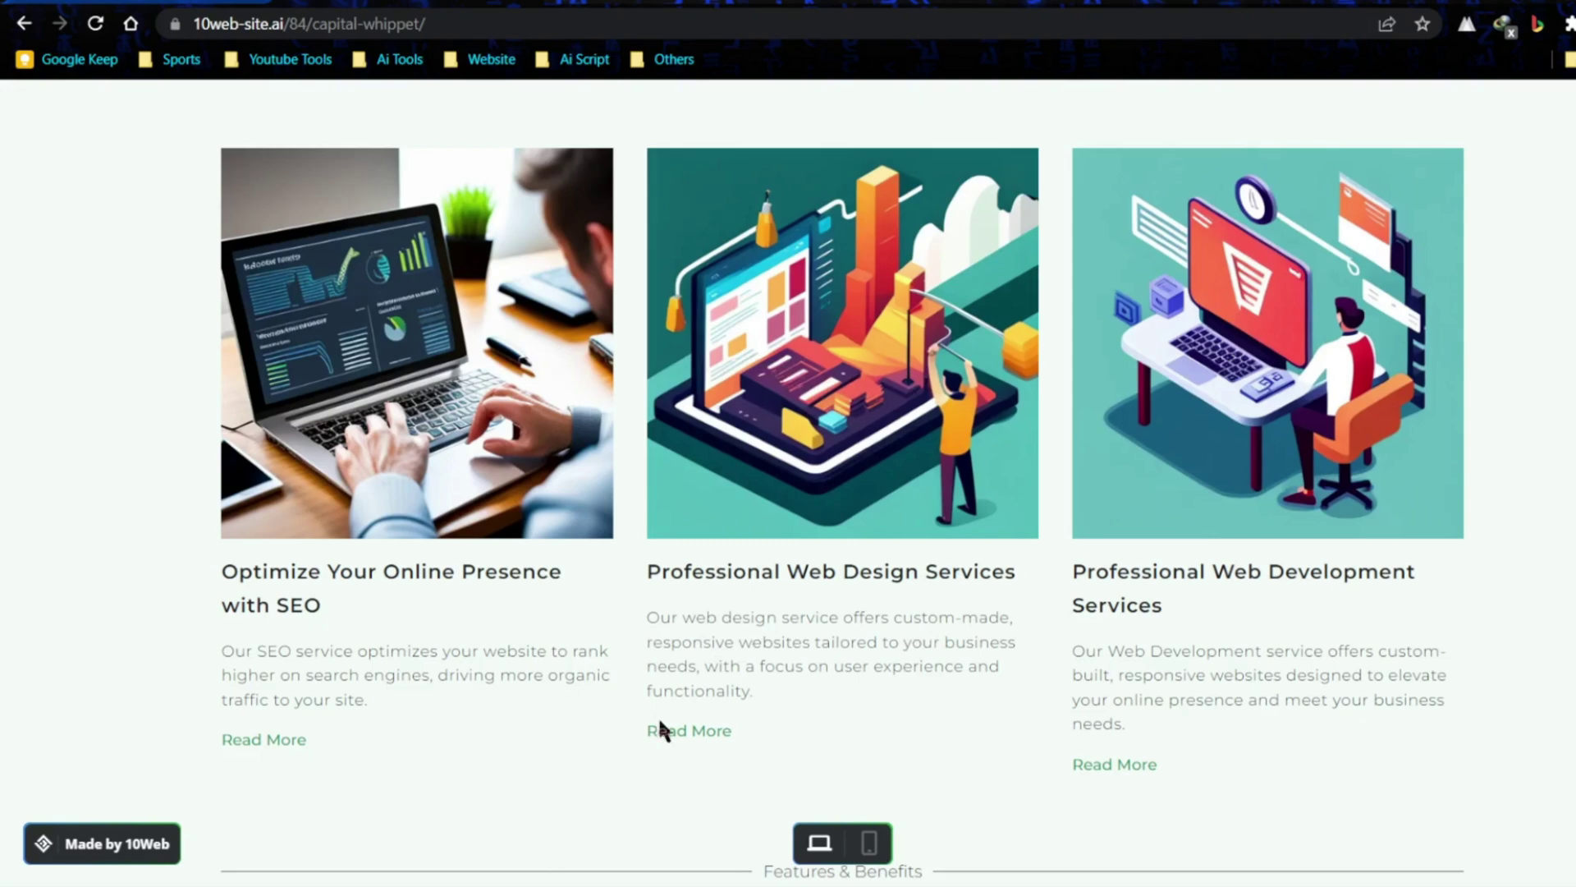
{"action": "scroll", "coordinate": [900, 712], "scroll_direction": "down", "scroll_amount": 7}
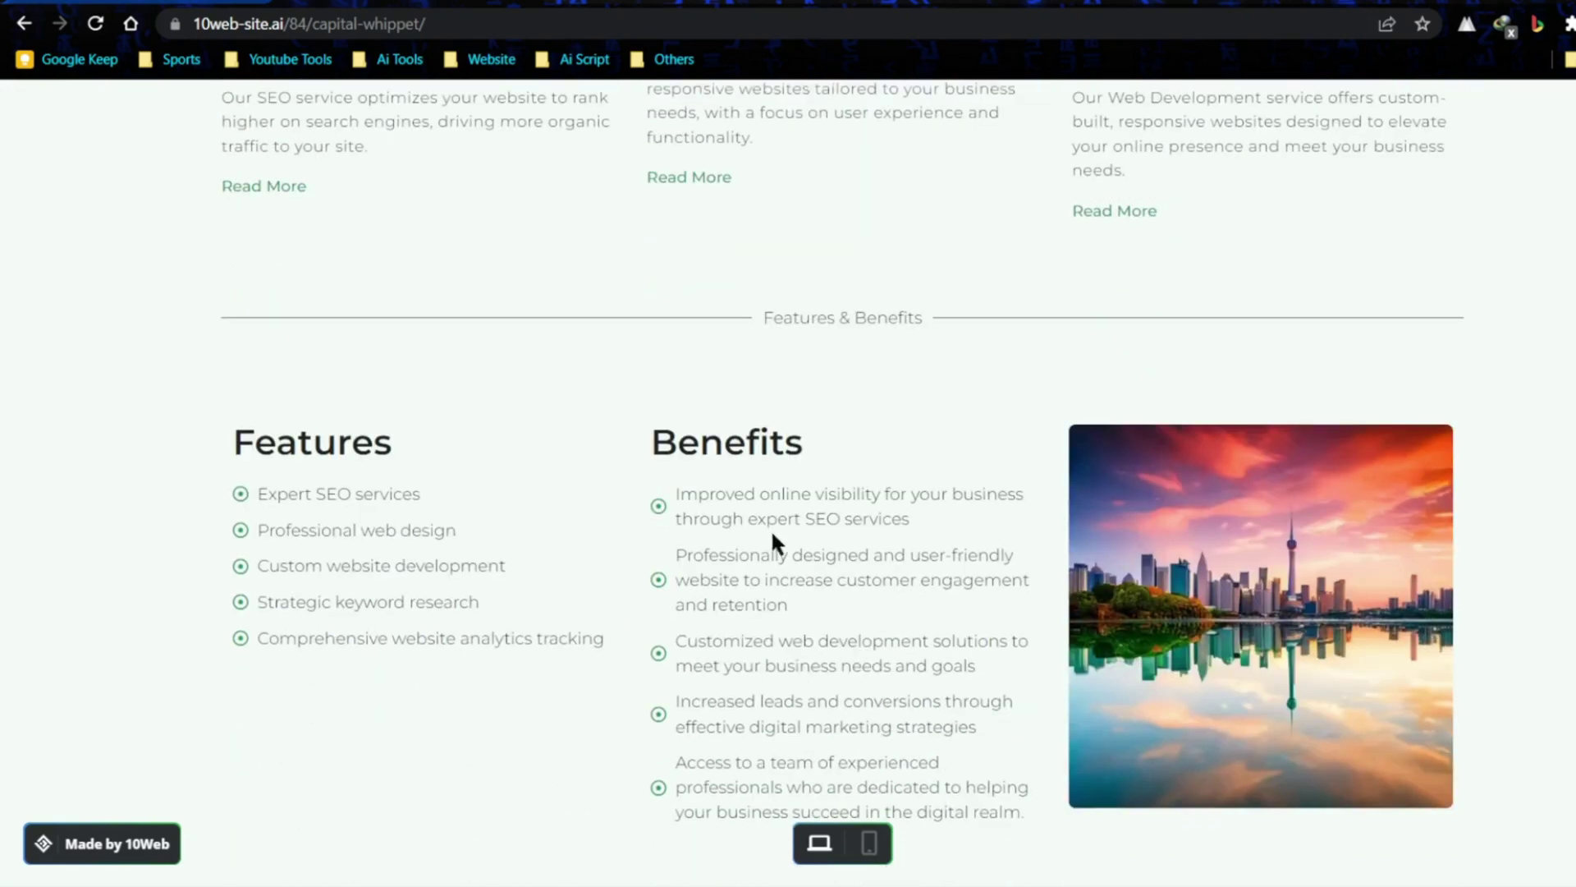
{"action": "scroll", "coordinate": [824, 614], "scroll_direction": "down", "scroll_amount": 7}
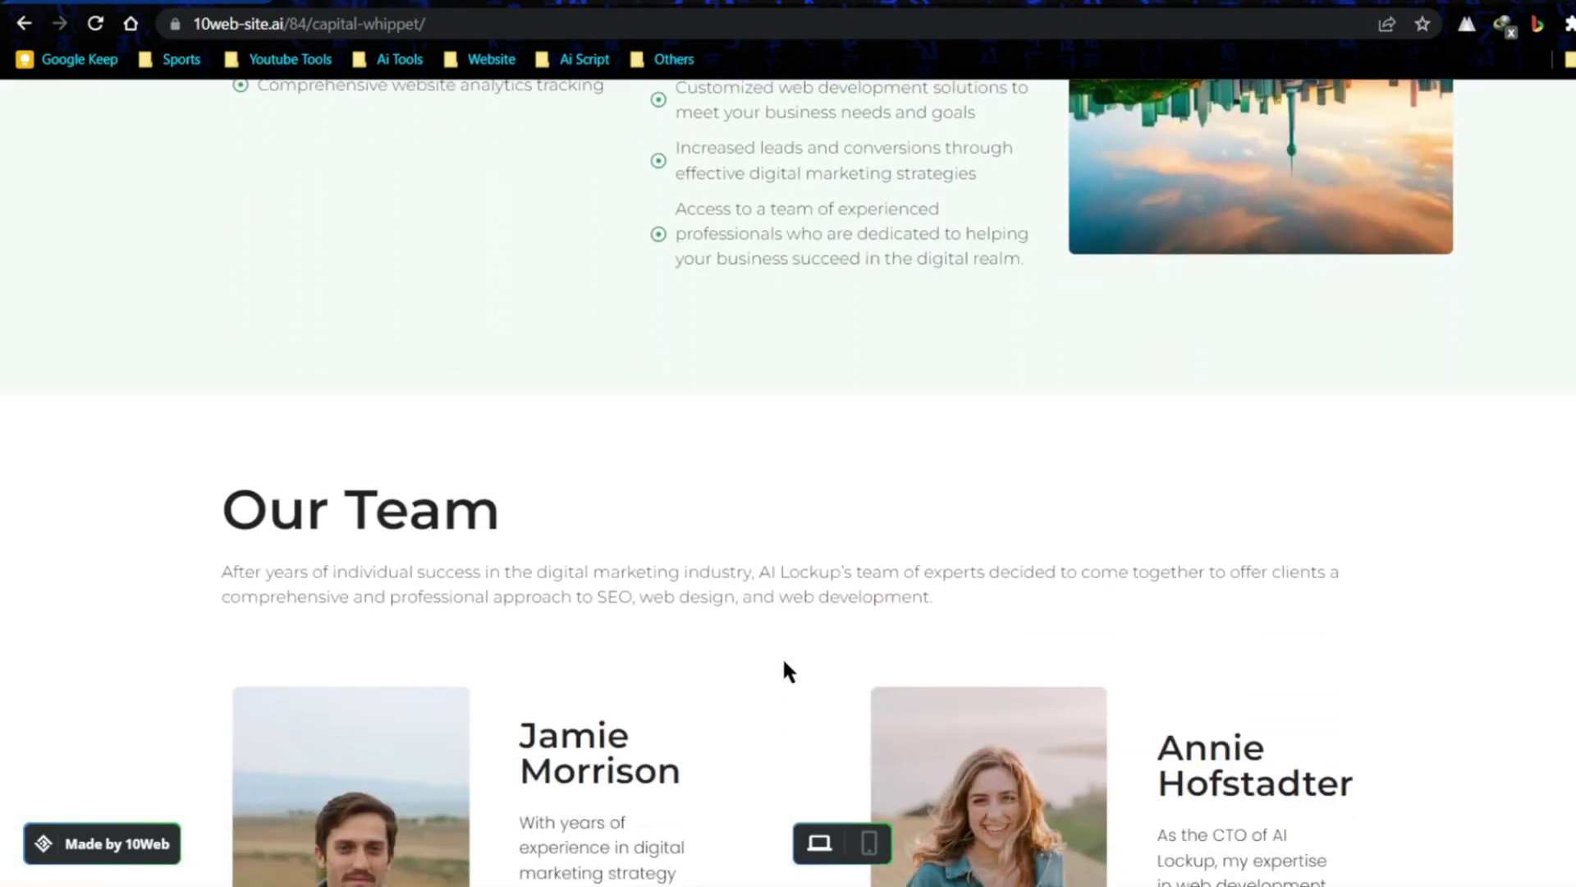
{"action": "scroll", "coordinate": [639, 649], "scroll_direction": "down", "scroll_amount": 2}
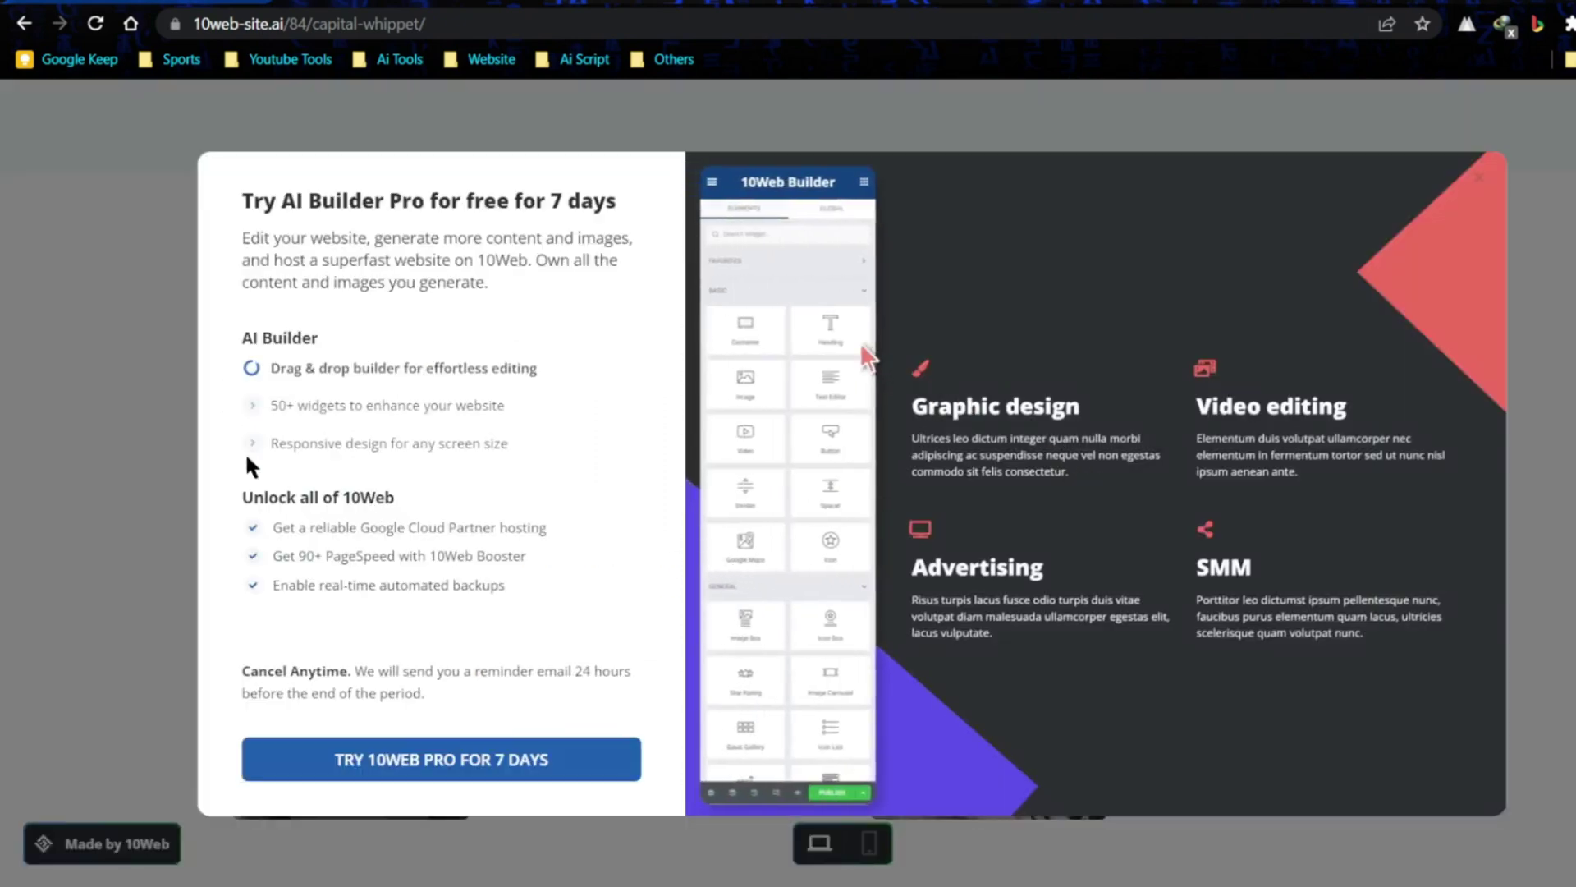
{"action": "left_click", "coordinate": [146, 420]}
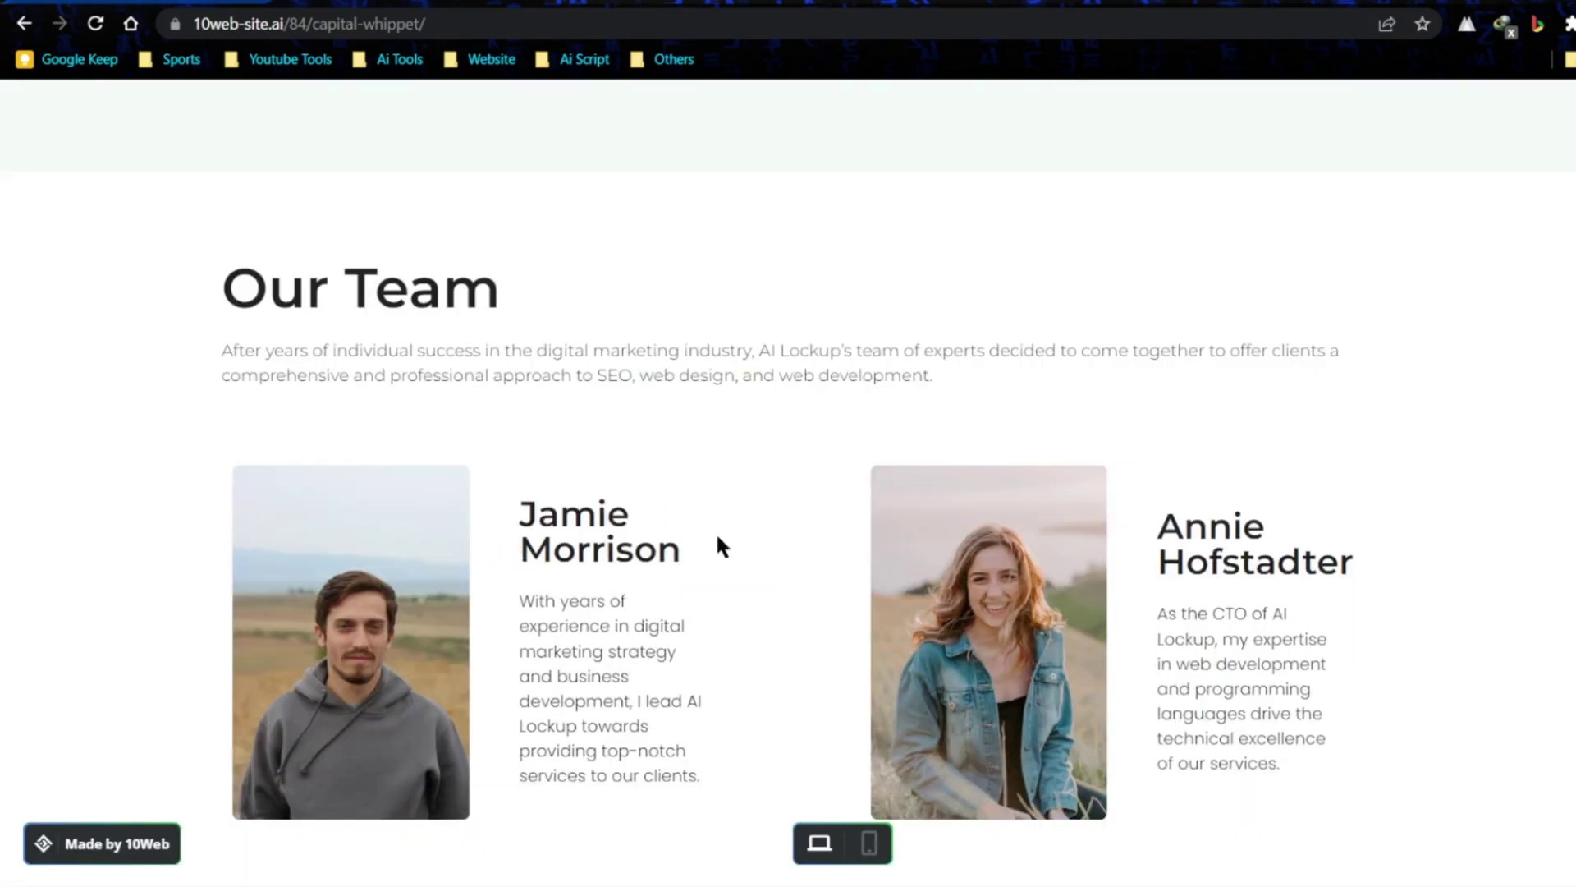
{"action": "scroll", "coordinate": [717, 547], "scroll_direction": "down", "scroll_amount": 12}
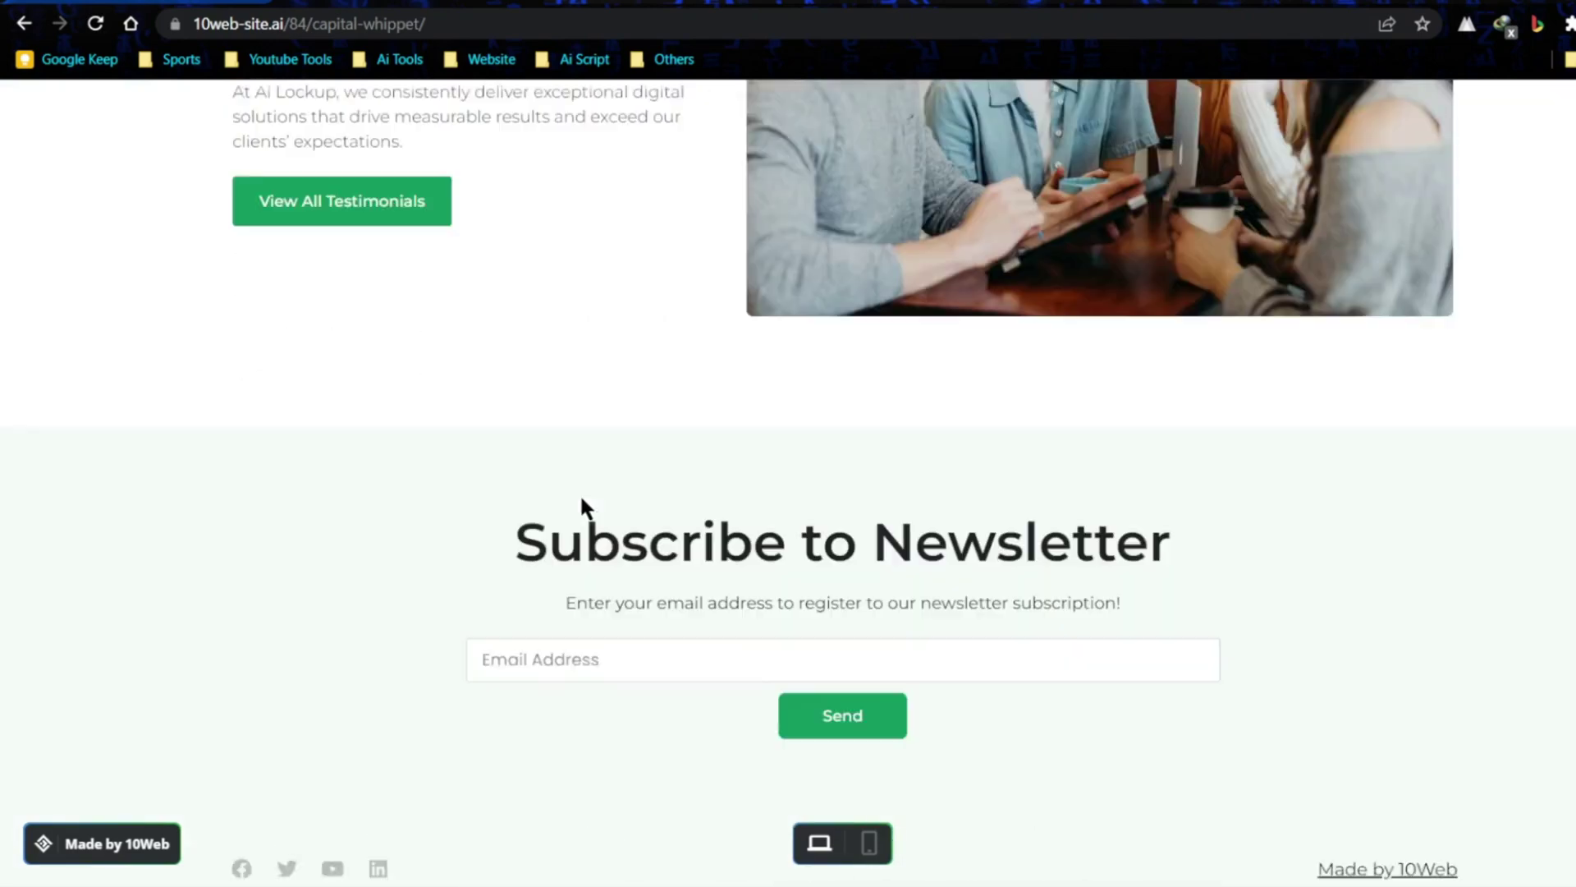
{"action": "left_click", "coordinate": [342, 202]}
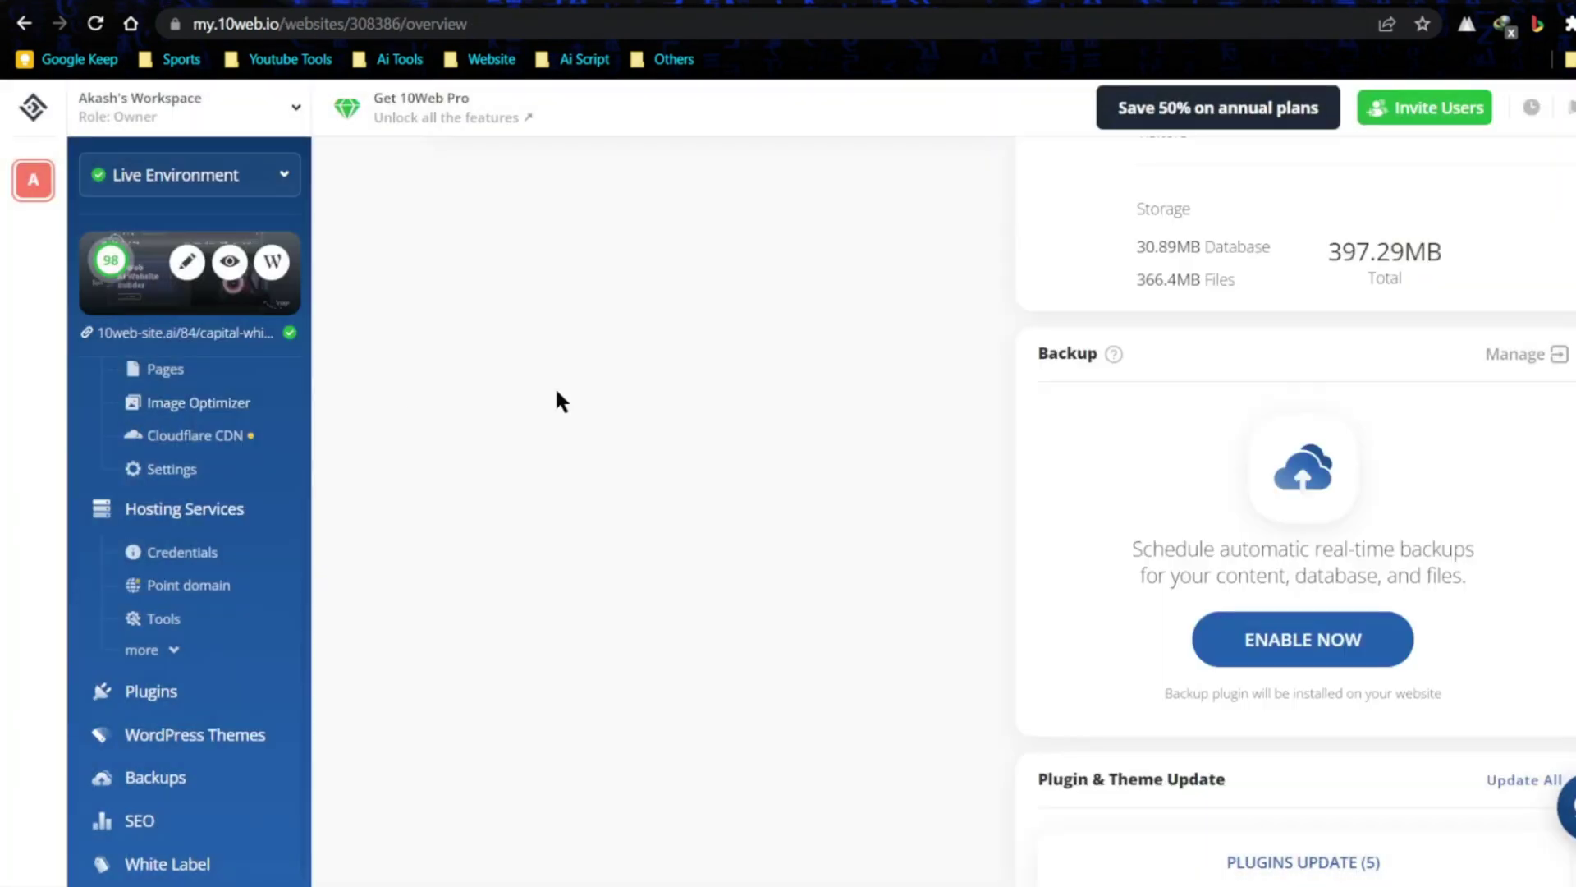
Step: Browse the Pages, Image Optimizer, Overview and AI Builder sections of the site dashboard
{"action": "left_click", "coordinate": [168, 371]}
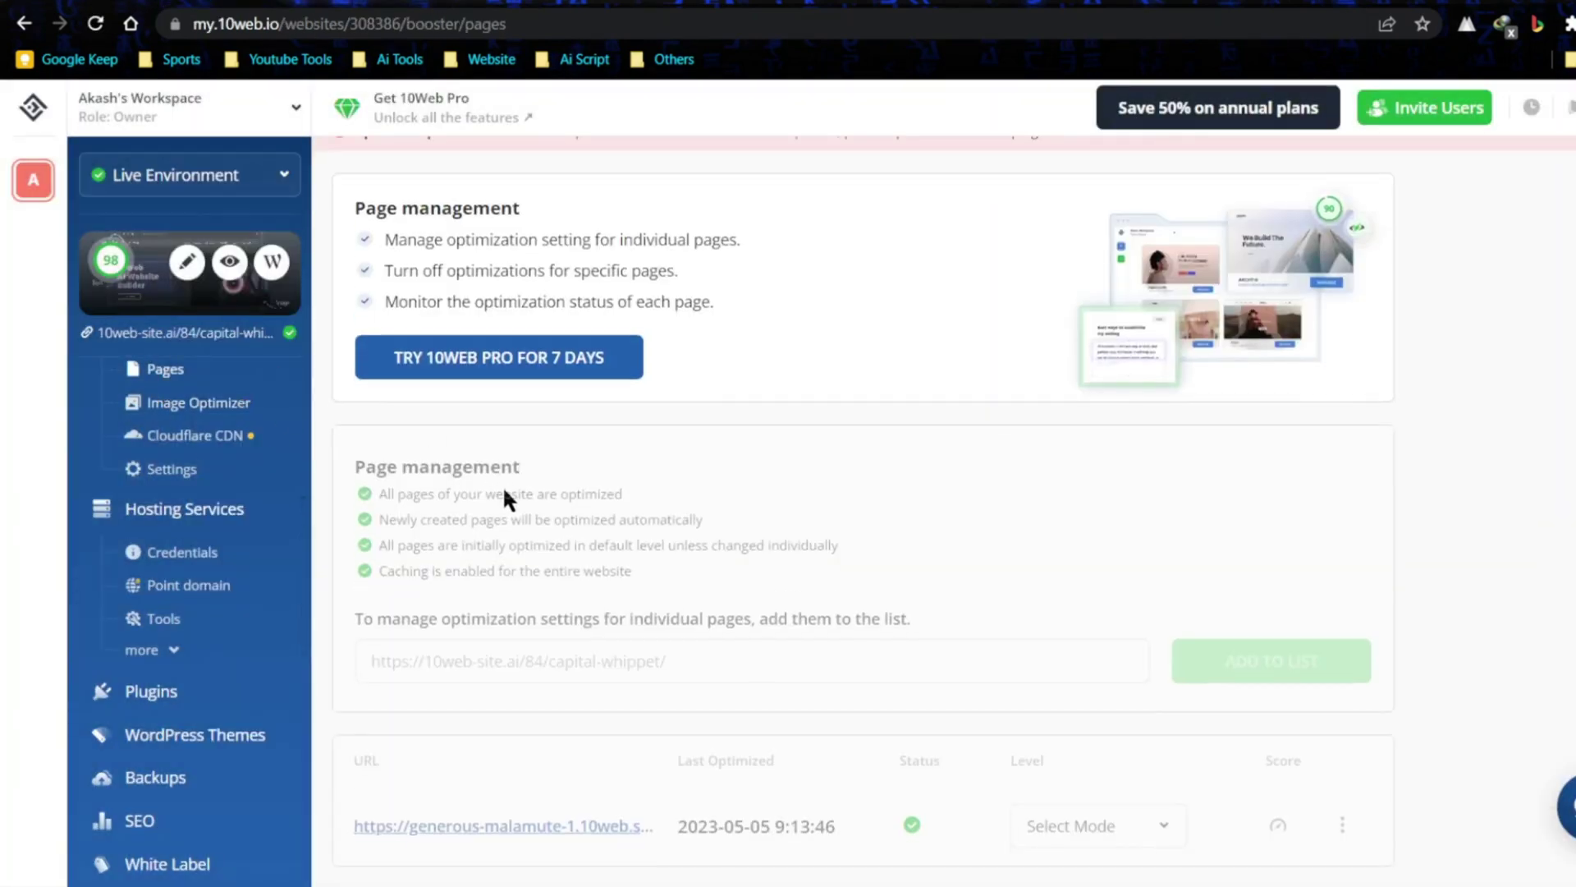
{"action": "left_click", "coordinate": [186, 406]}
{"action": "left_click", "coordinate": [146, 649]}
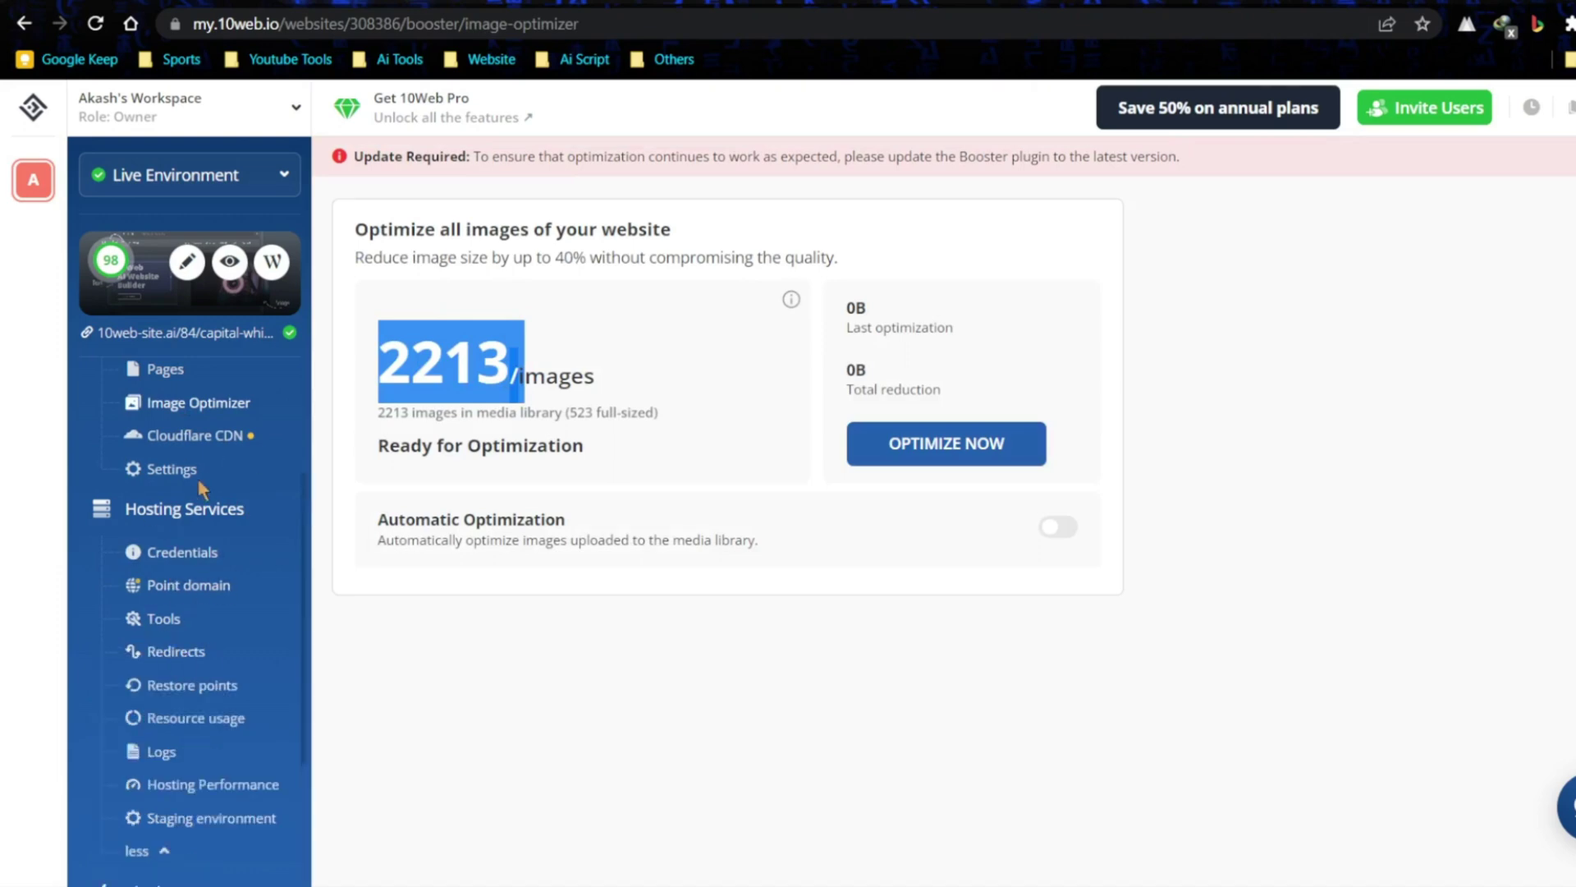
{"action": "scroll", "coordinate": [184, 394], "scroll_direction": "up", "scroll_amount": 2}
{"action": "left_click", "coordinate": [182, 388]}
{"action": "scroll", "coordinate": [1112, 528], "scroll_direction": "down", "scroll_amount": 8}
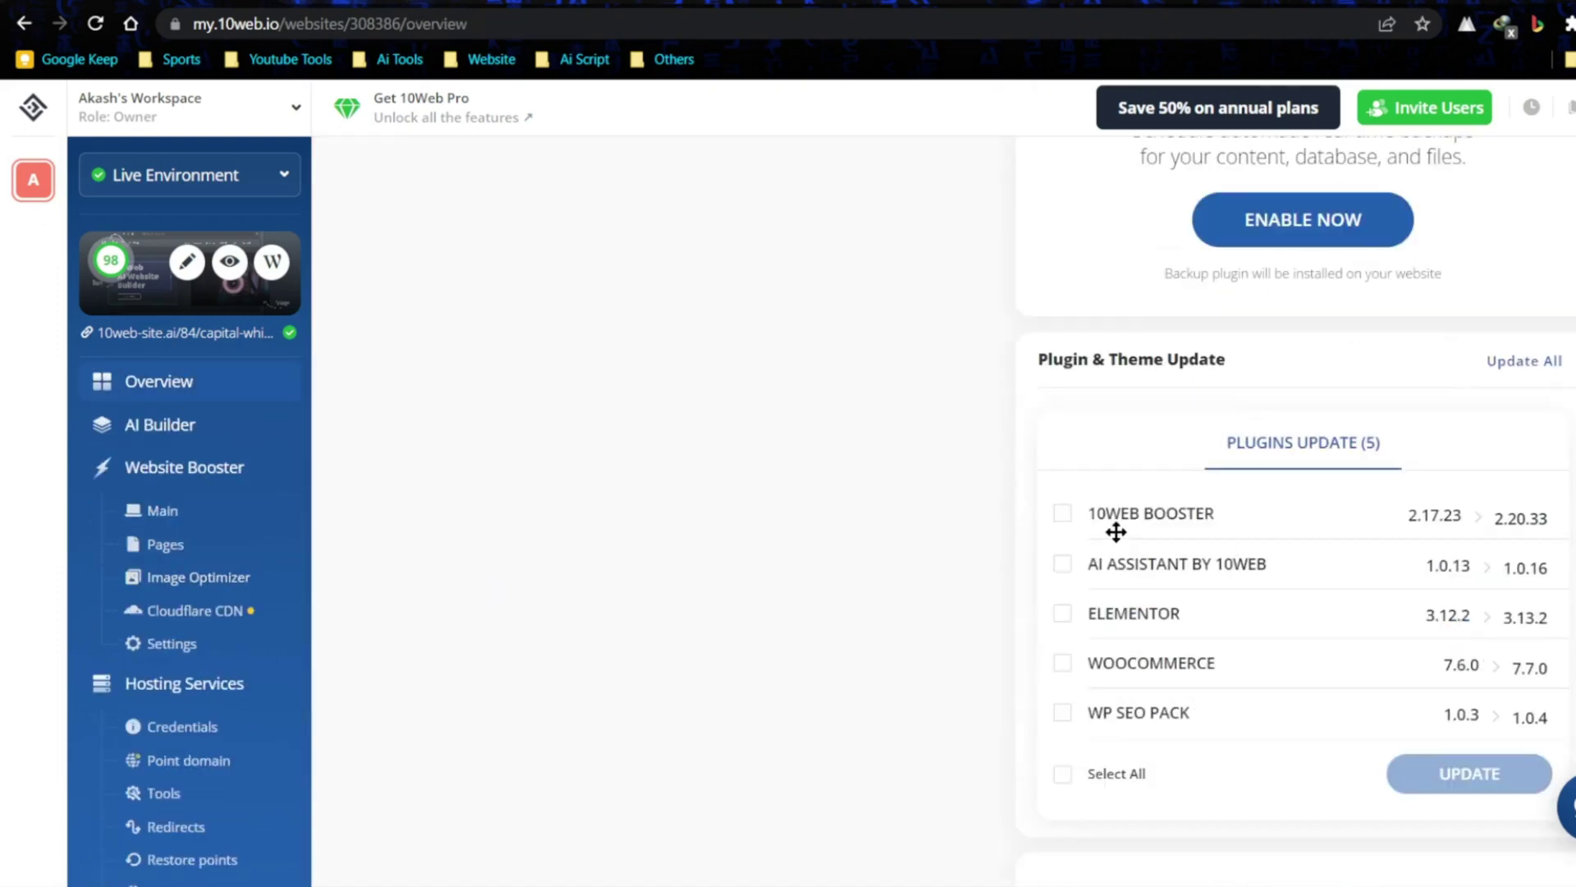
{"action": "scroll", "coordinate": [531, 487], "scroll_direction": "up", "scroll_amount": 8}
{"action": "left_click", "coordinate": [238, 426]}
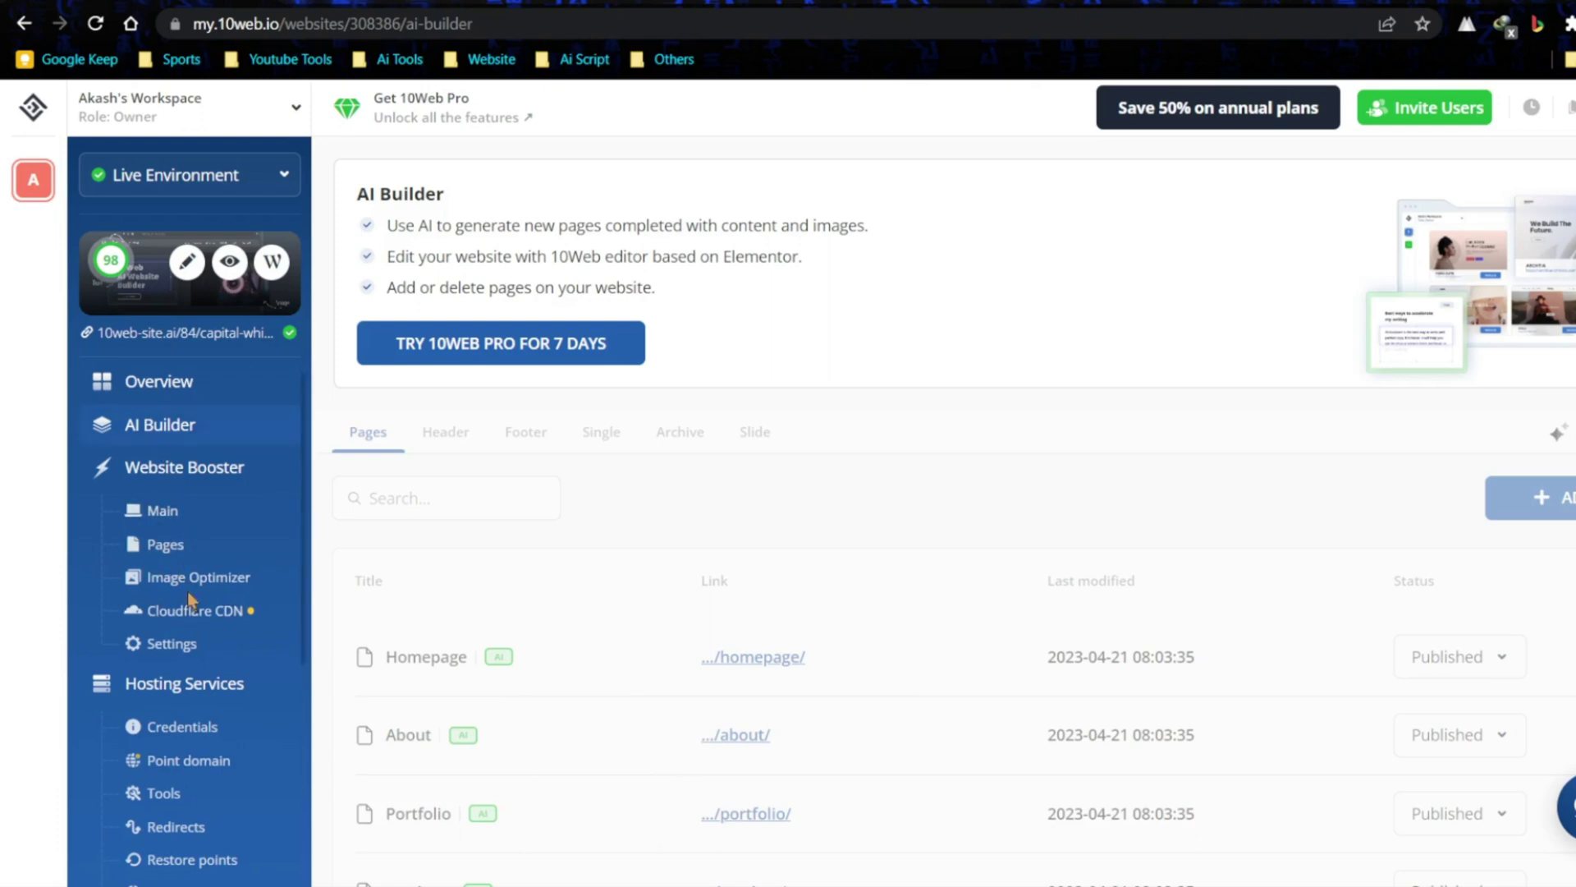
{"action": "left_click", "coordinate": [160, 510]}
{"action": "left_click", "coordinate": [168, 545]}
Step: Continue through Cloudflare CDN, Point domain, Plugins, Themes and Backups to the SEO page
{"action": "left_click", "coordinate": [174, 613]}
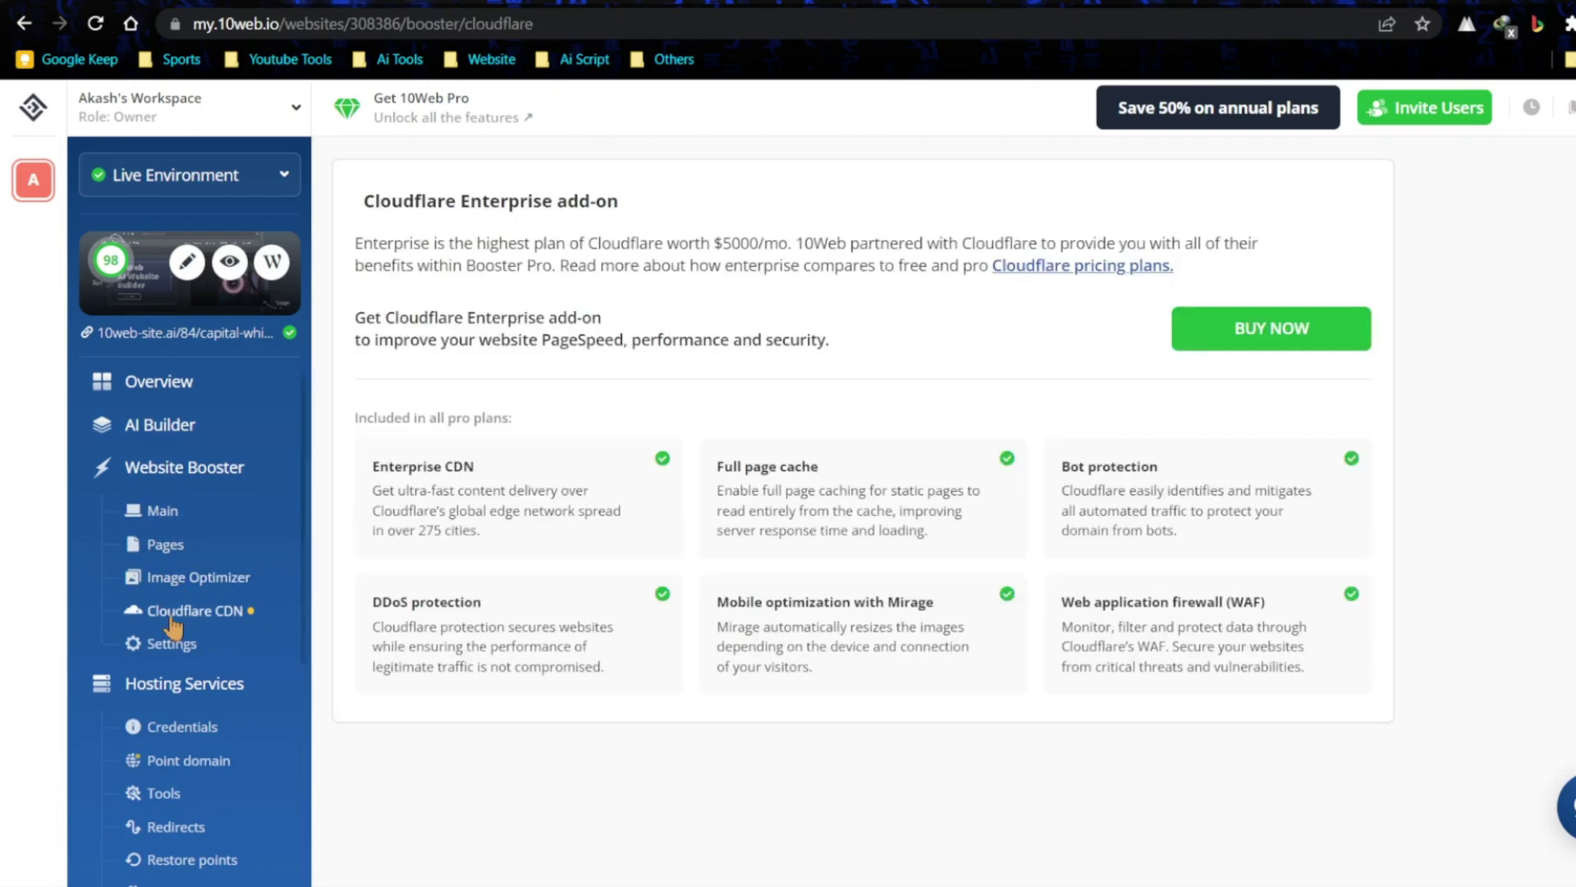
{"action": "left_click", "coordinate": [172, 642]}
{"action": "scroll", "coordinate": [184, 655], "scroll_direction": "down", "scroll_amount": 3}
{"action": "left_click", "coordinate": [195, 525]}
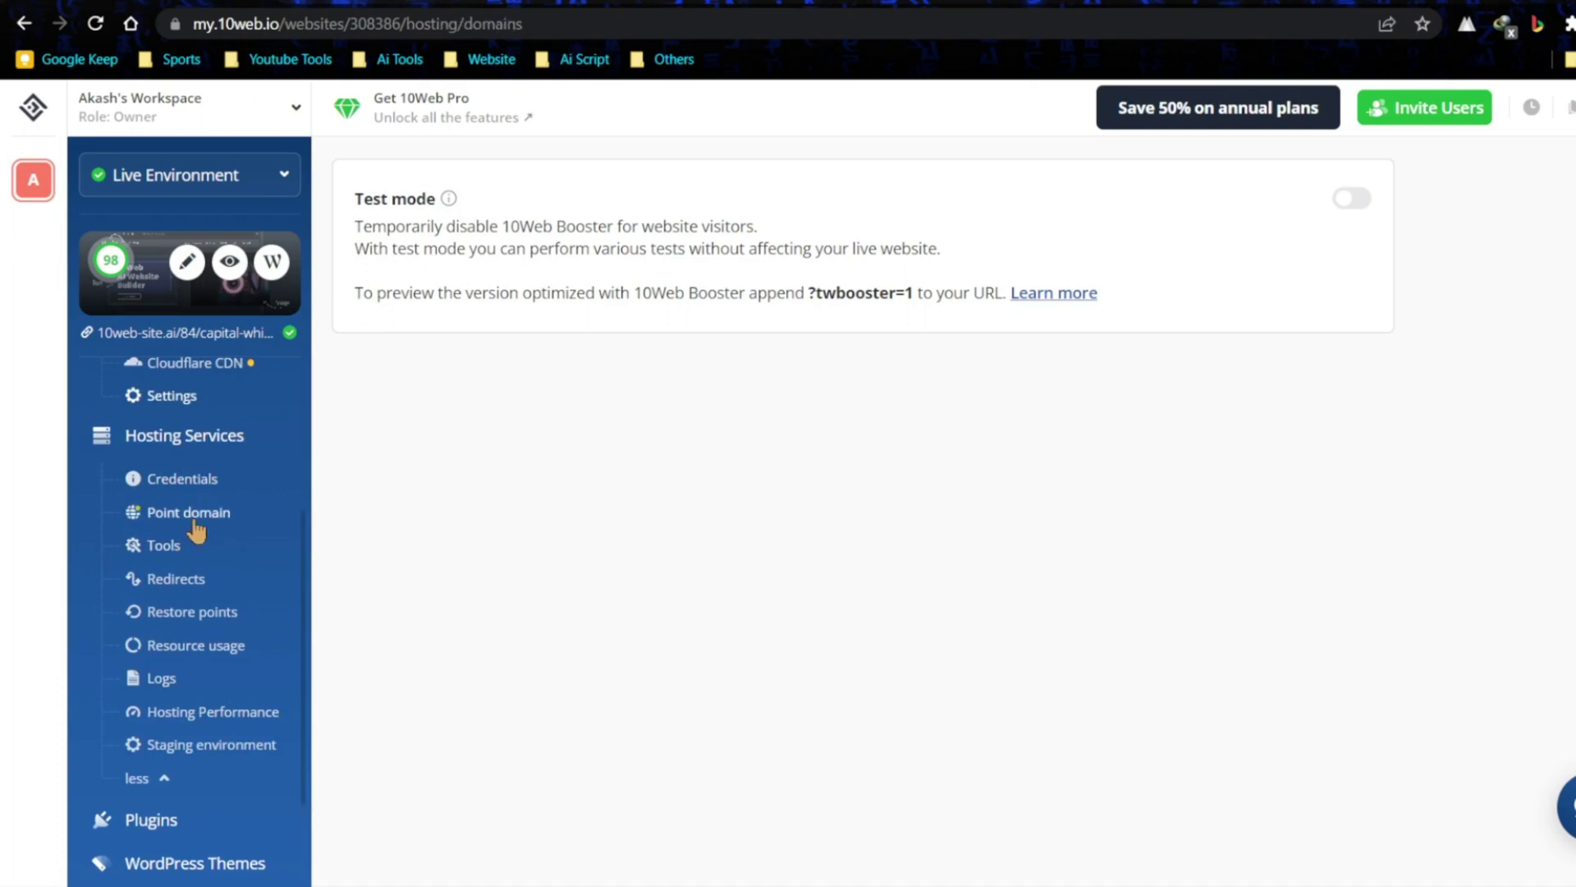
{"action": "scroll", "coordinate": [155, 605], "scroll_direction": "down", "scroll_amount": 2}
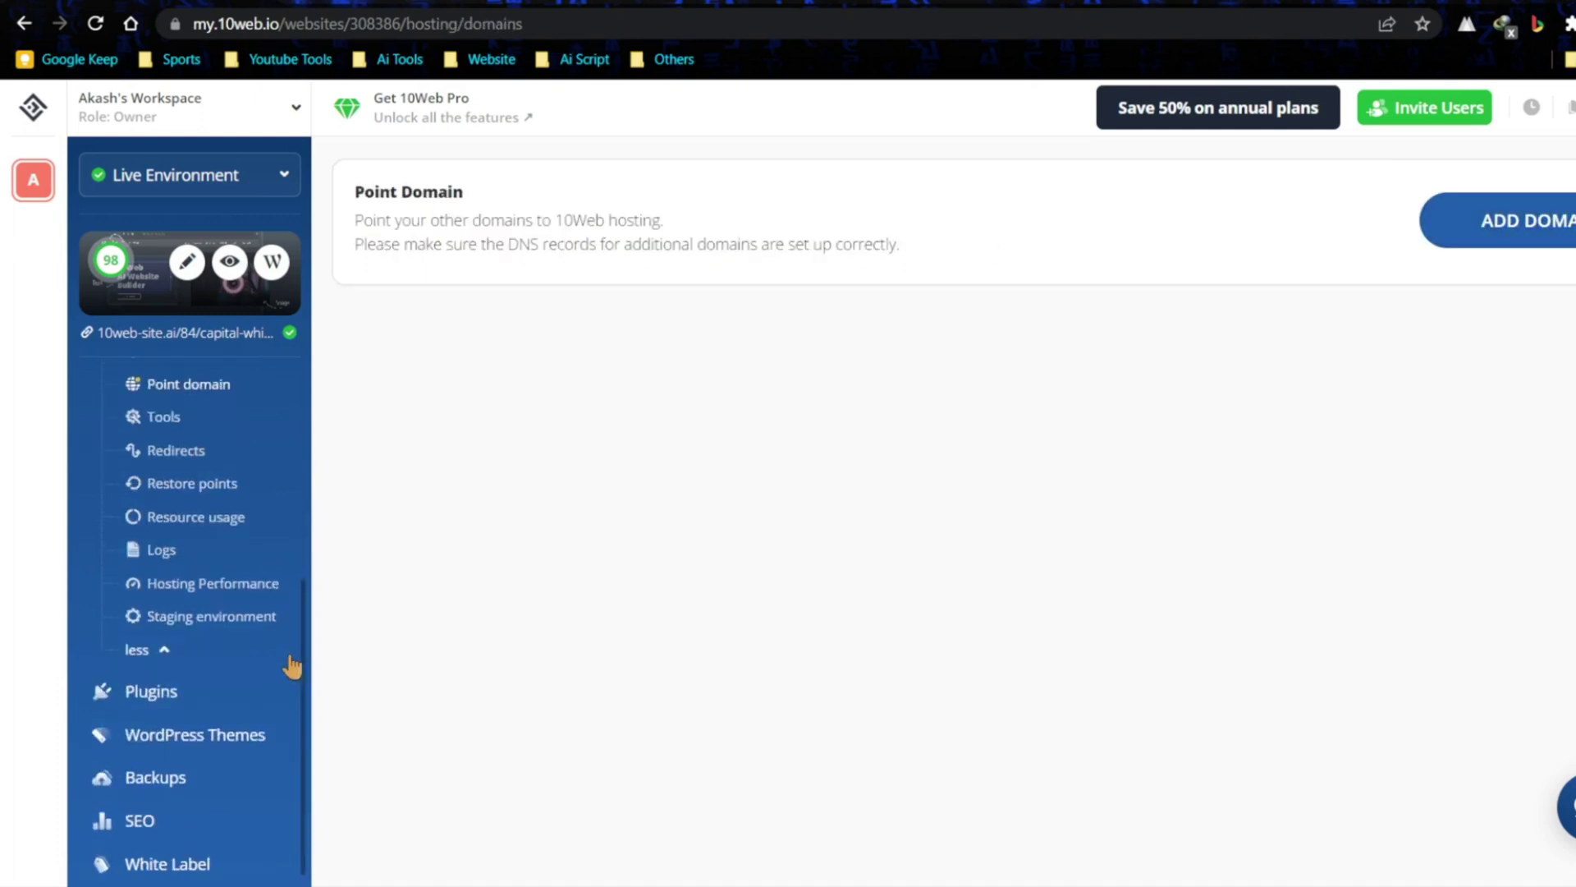
{"action": "left_click", "coordinate": [229, 705]}
{"action": "left_click", "coordinate": [247, 751]}
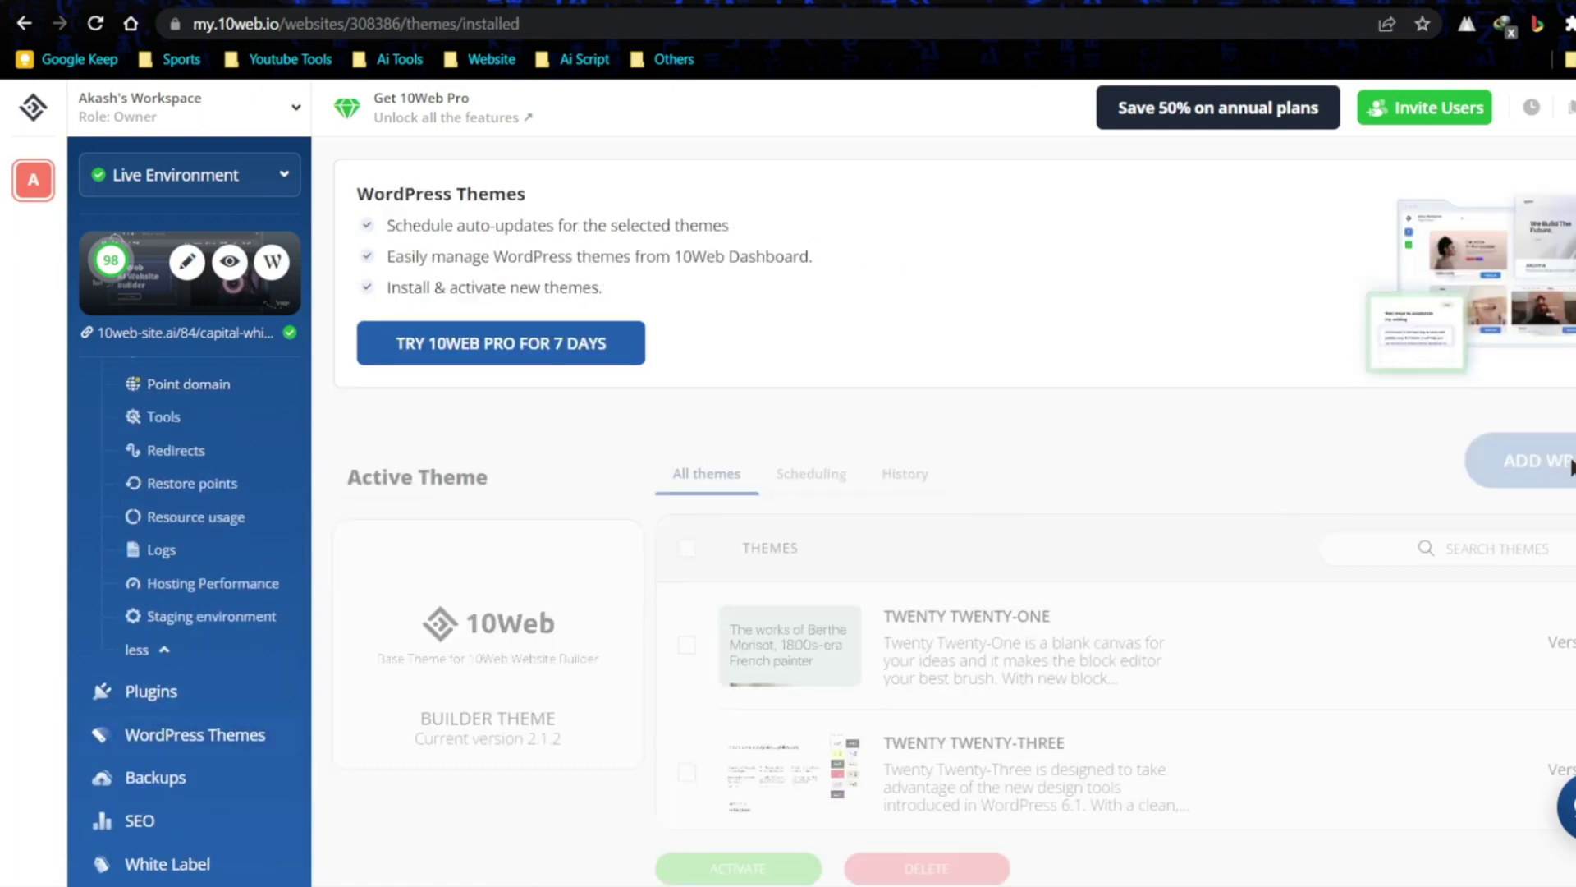
{"action": "left_click", "coordinate": [174, 784]}
{"action": "left_click", "coordinate": [176, 822]}
{"action": "left_click_drag", "start_coordinate": [903, 519], "coordinate": [1114, 520]}
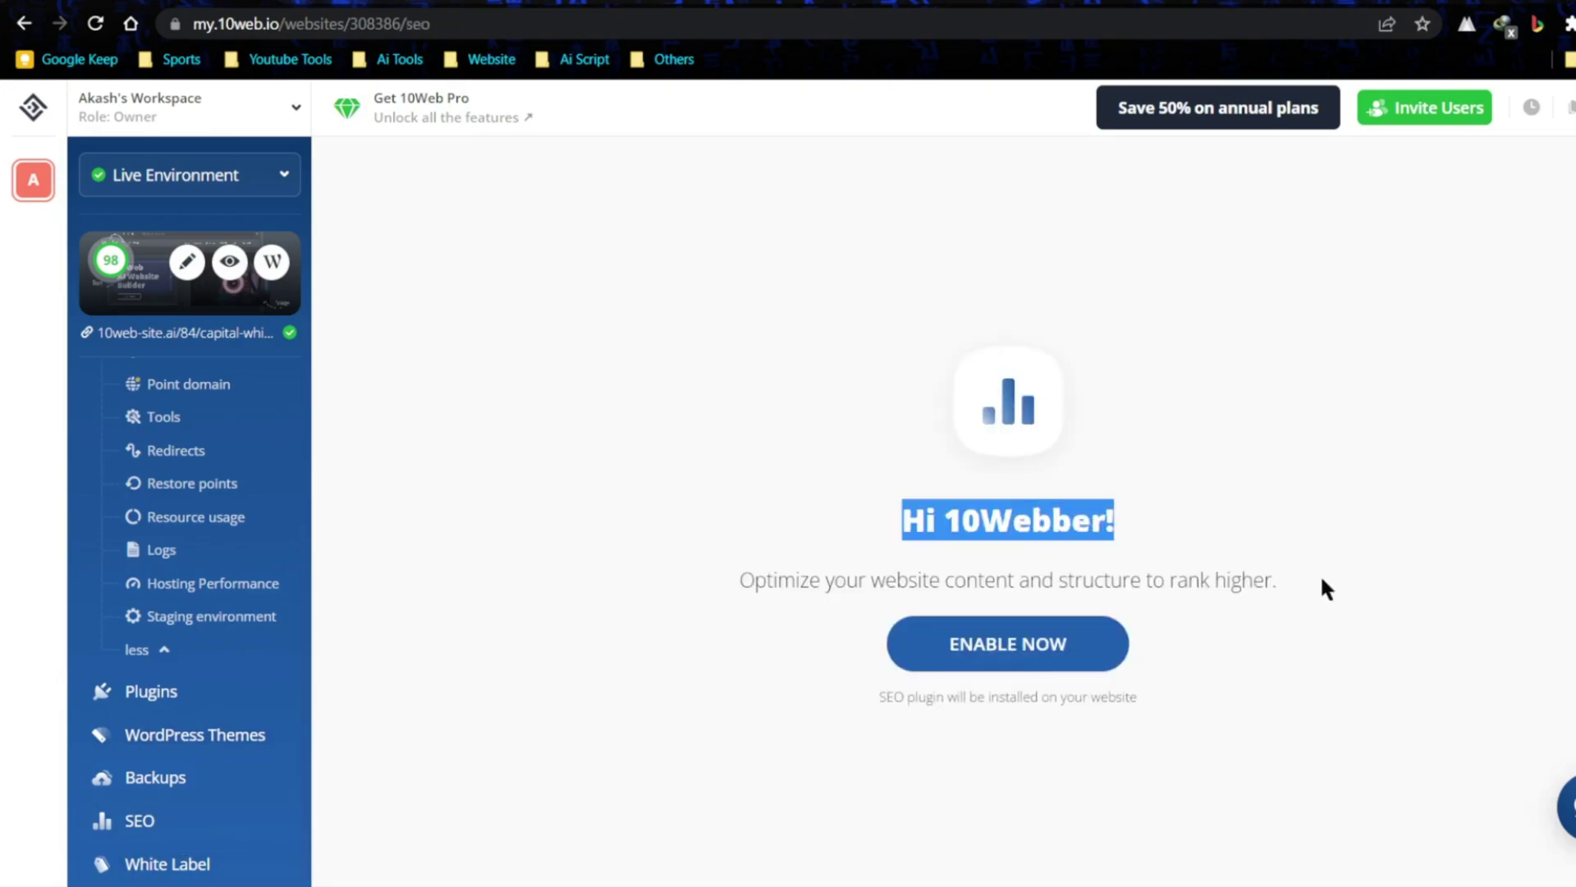